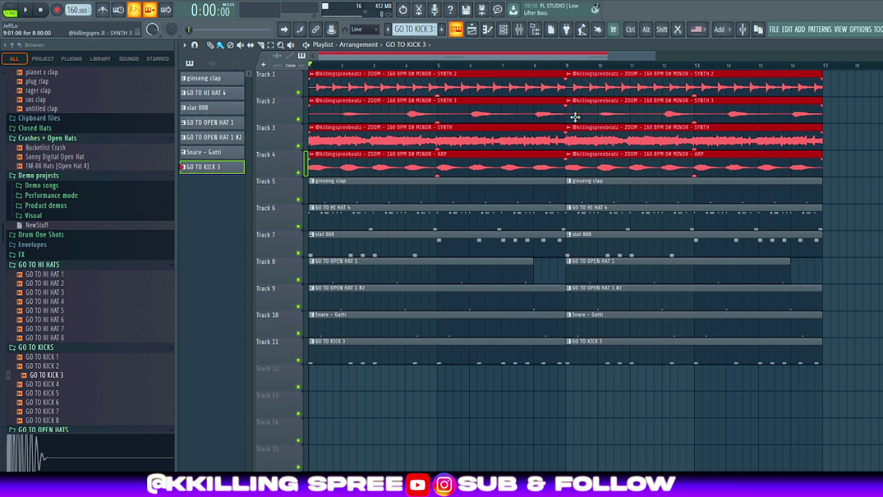
Deselect the melody clips in the playlist and solo Track 3 with the SYNTH loop
scroll(497, 115, down, 3)
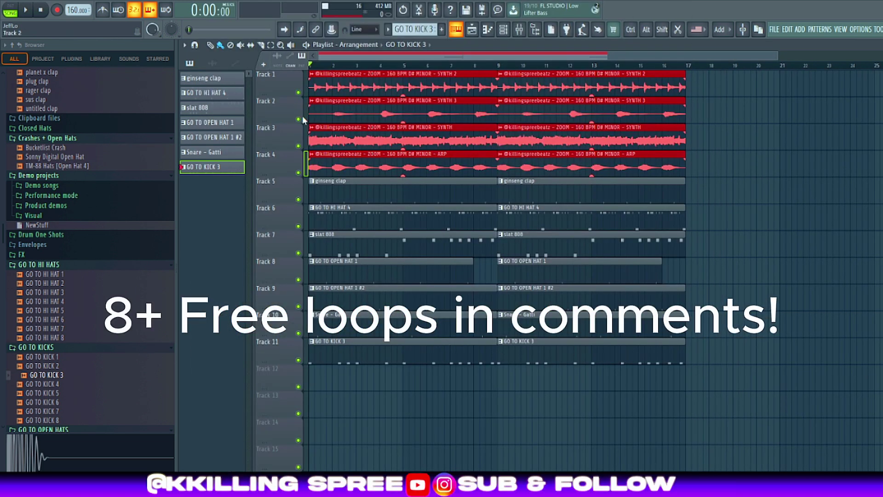
key(ctrl)
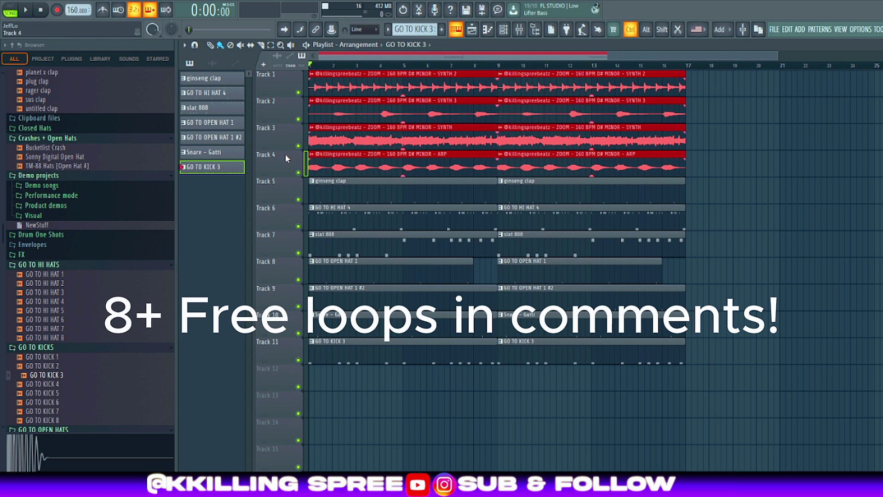
scroll(317, 141, up, 2)
scroll(716, 130, down, 2)
click(761, 133)
right_click(794, 136)
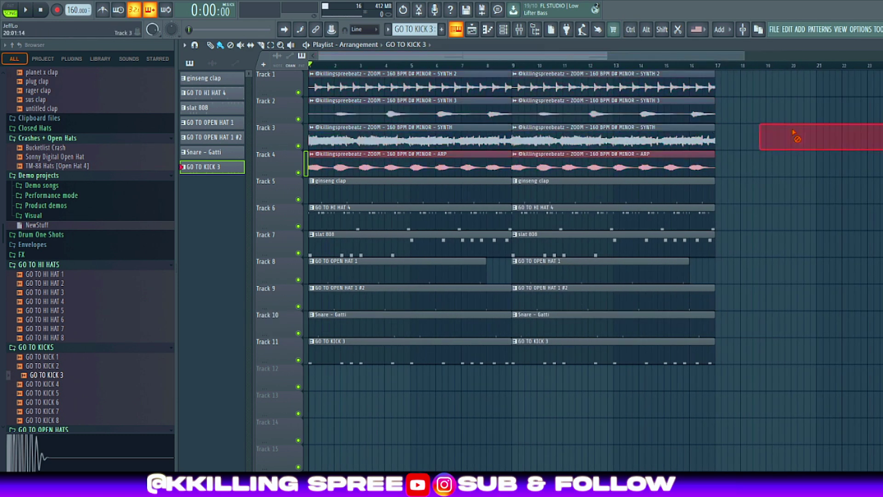
right_click(299, 147)
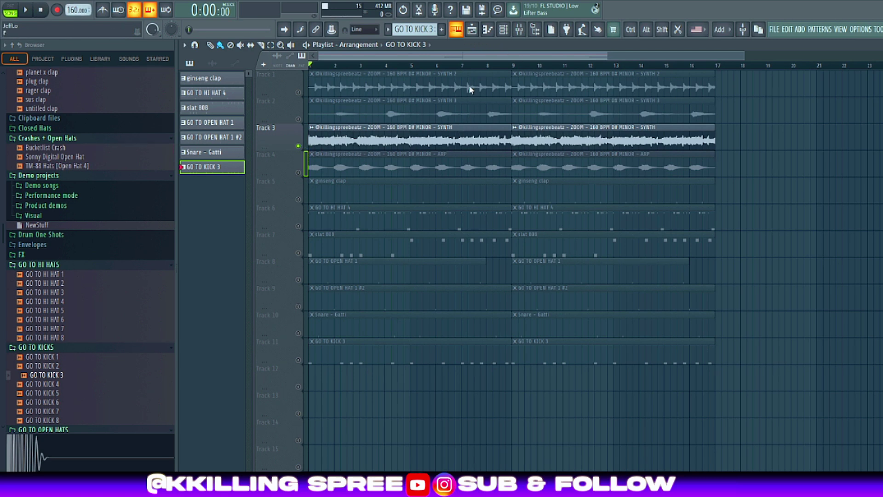
Examine the SYNTH audio clip's settings on Track 3, then play the soloed loop from the start
double_click(416, 138)
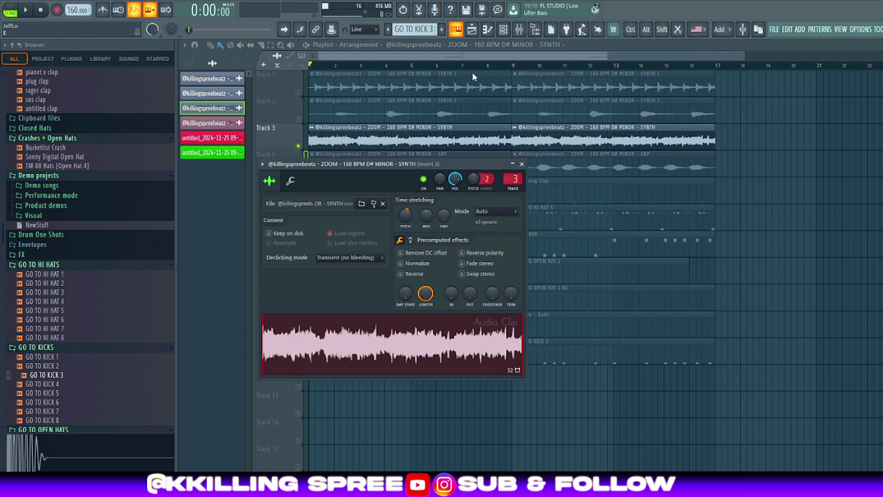
key(Escape)
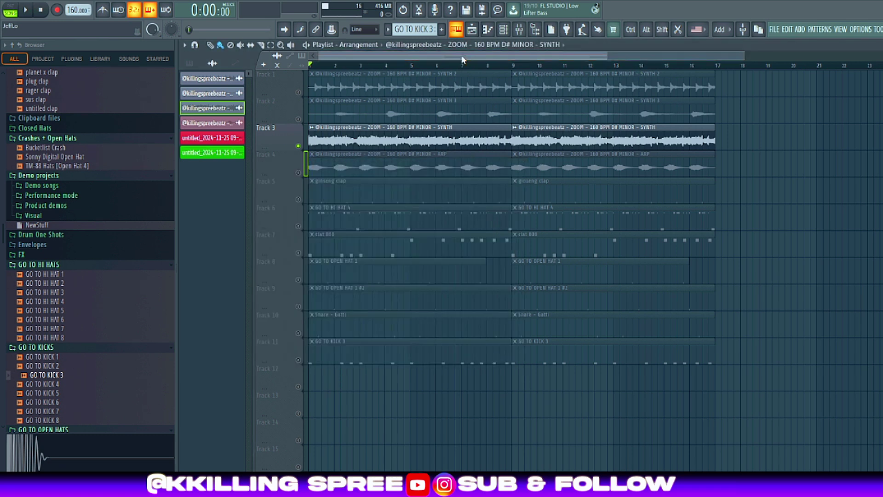
key(space)
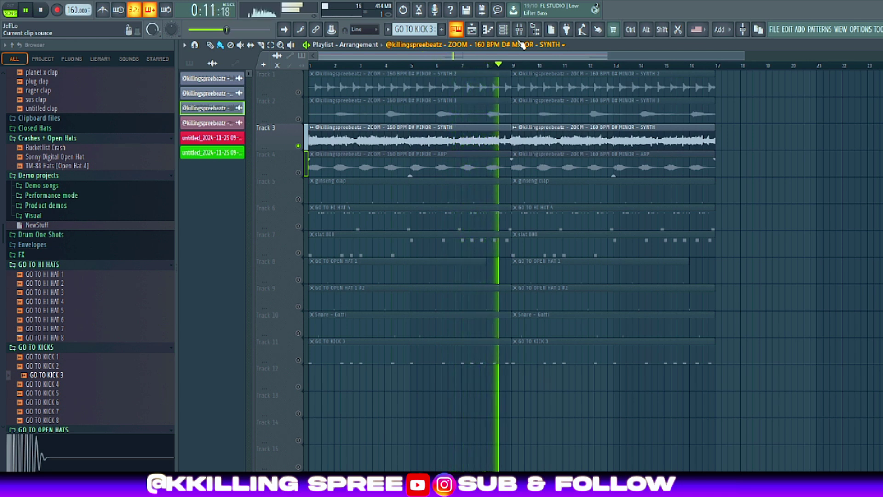
key(space)
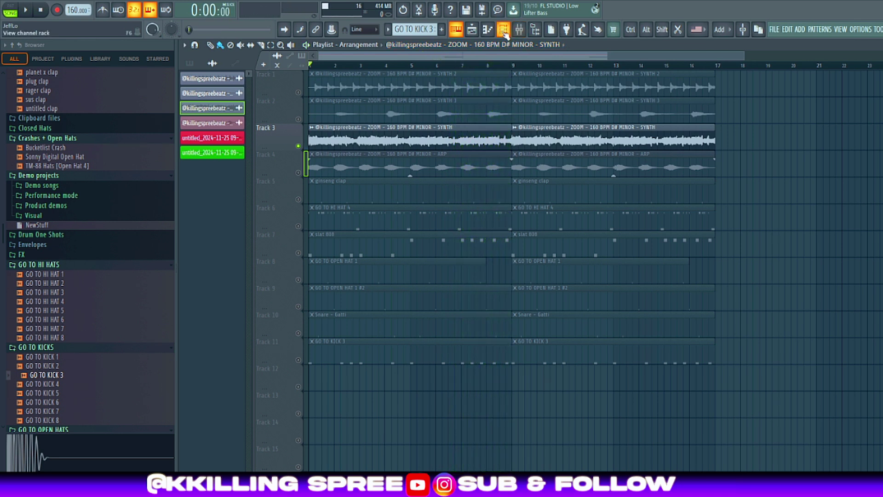
View the channel rack and the mixer, then return to the playlist
click(504, 30)
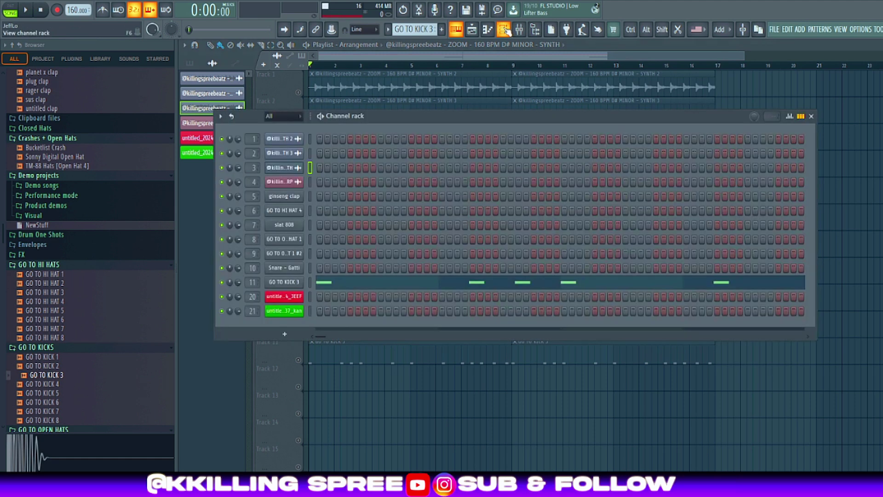
click(519, 30)
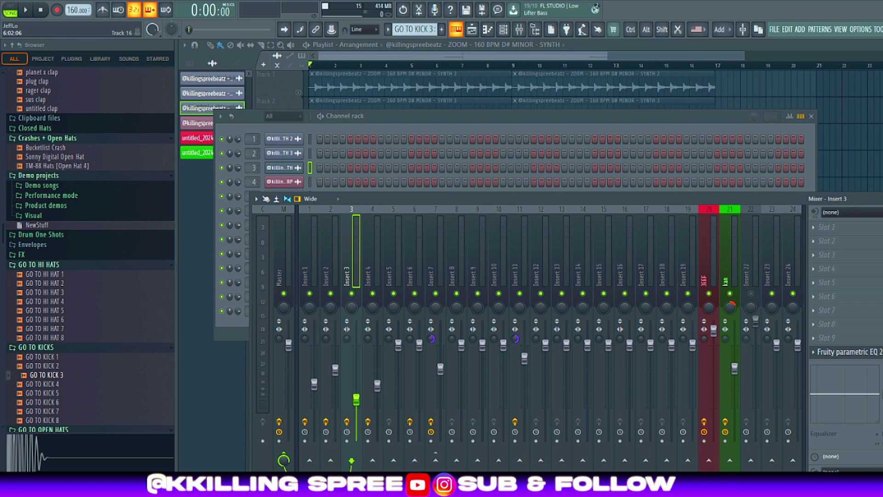
key(F5)
Unmute Track 1 with the SYNTH 2 loop and play it together with Track 3
scroll(290, 142, up, 2)
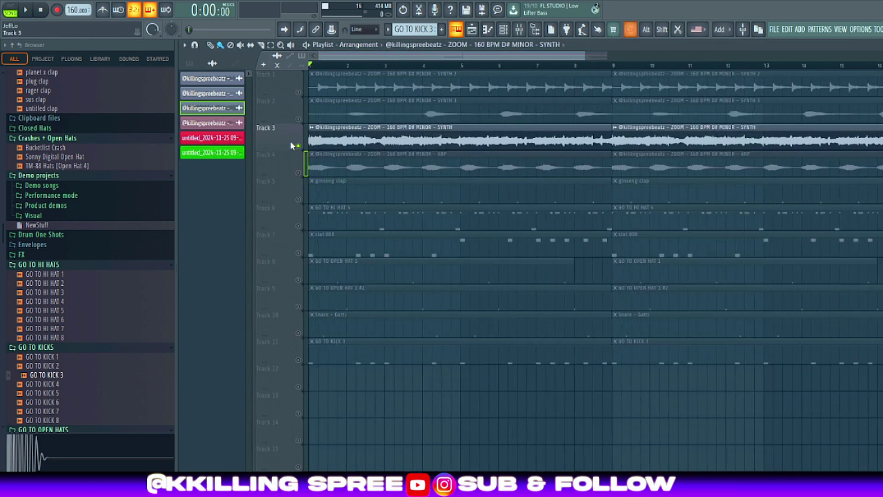
scroll(291, 146, up, 1)
scroll(385, 111, down, 3)
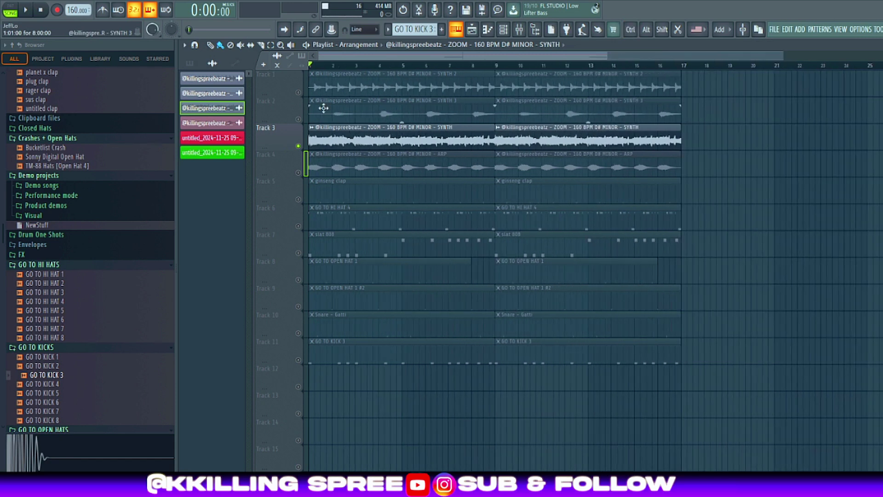
click(302, 92)
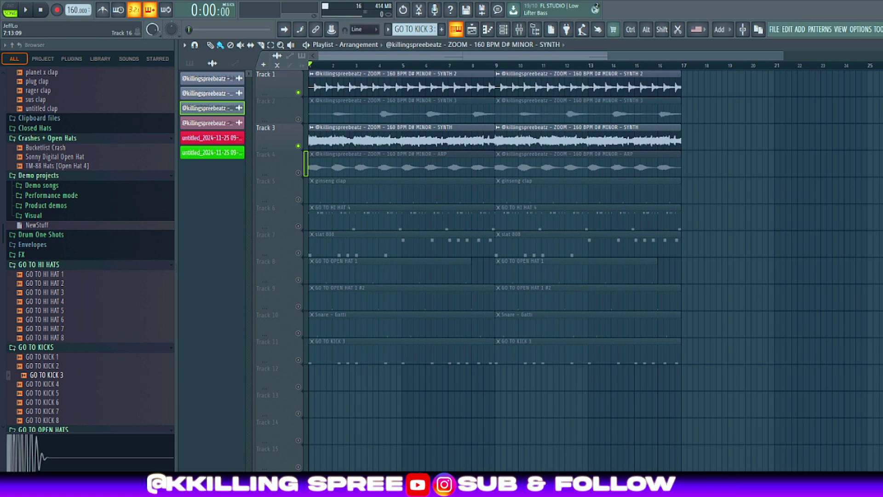
key(space)
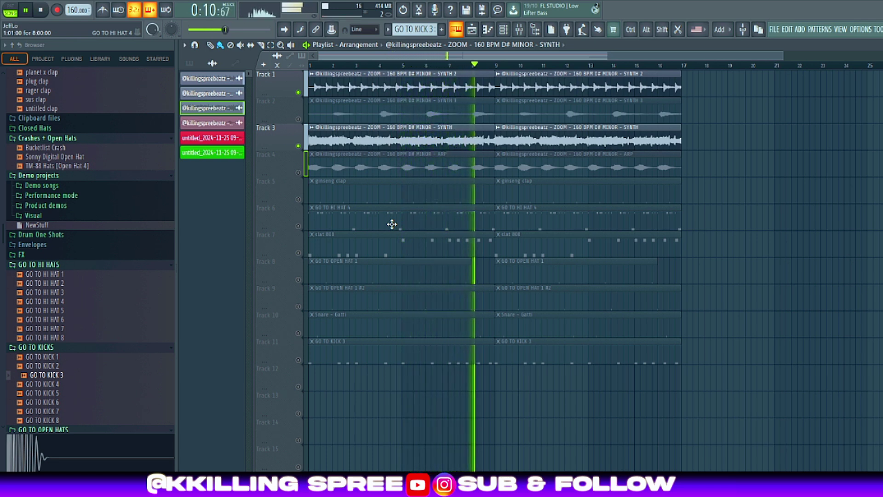
key(space)
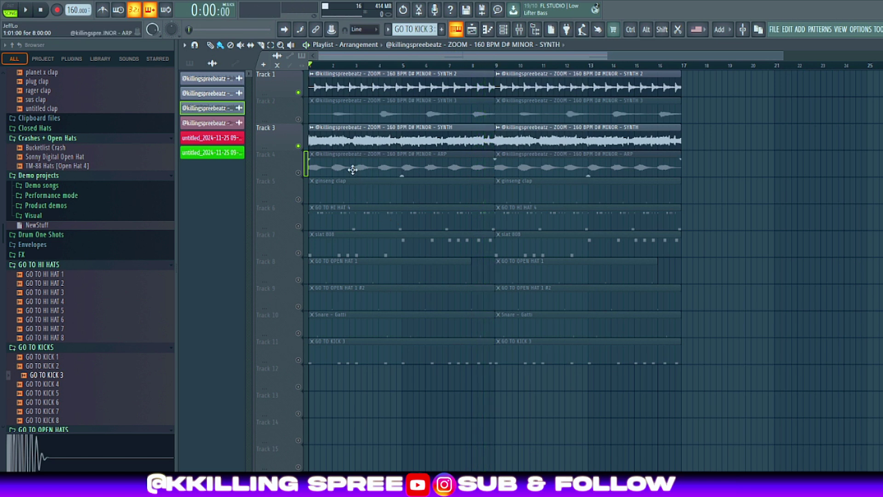
Unmute Track 2 with the SYNTH 3 loop and play it with Tracks 1 and 3
click(298, 119)
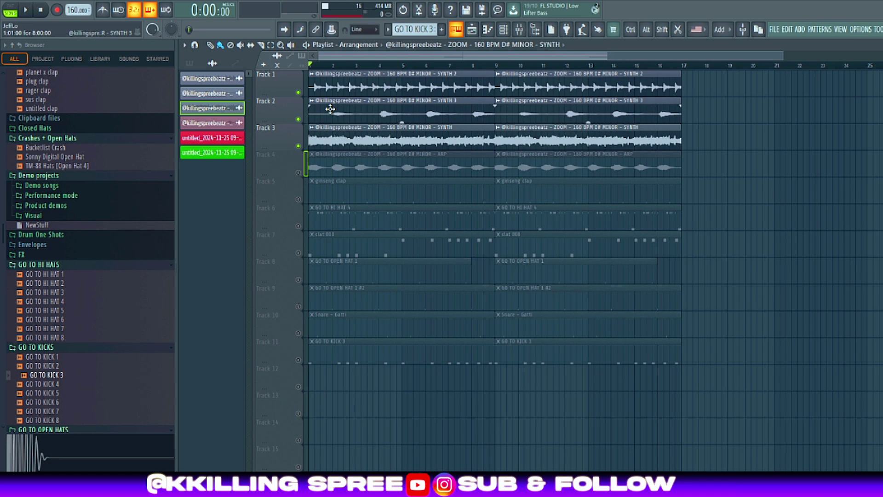
key(space)
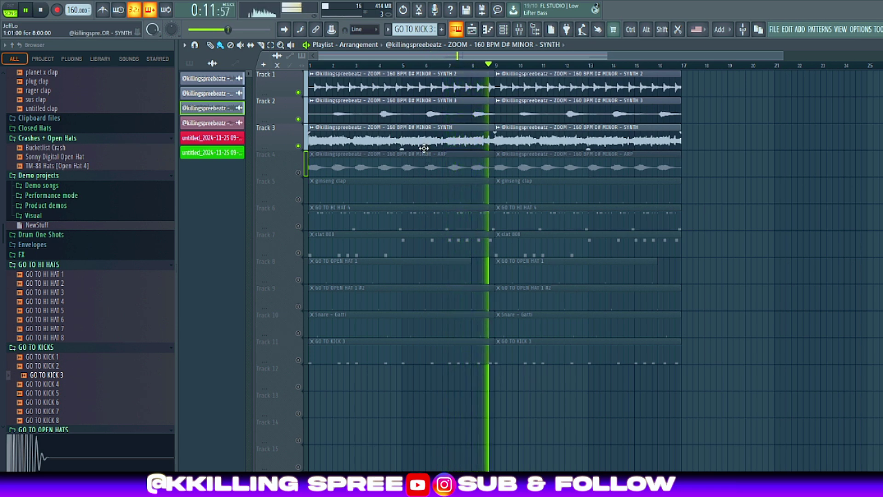
key(space)
Unmute Track 4 with the ARP loop and play all four melody tracks together
click(298, 173)
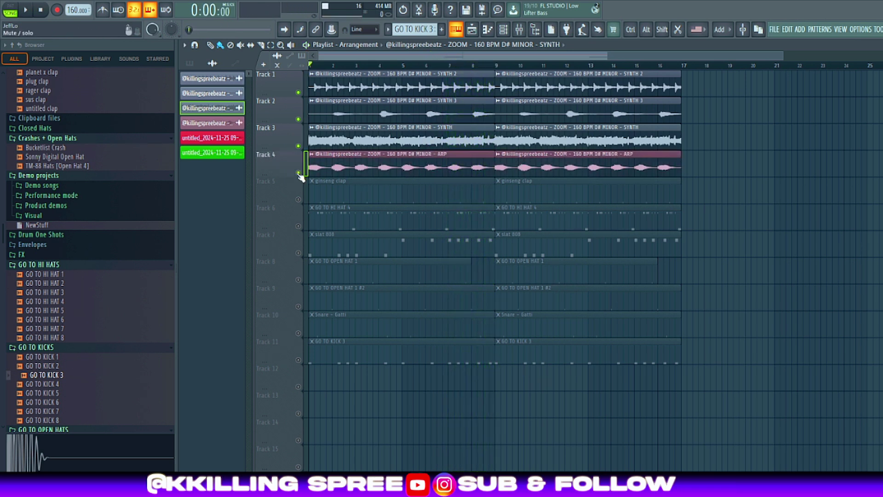
key(space)
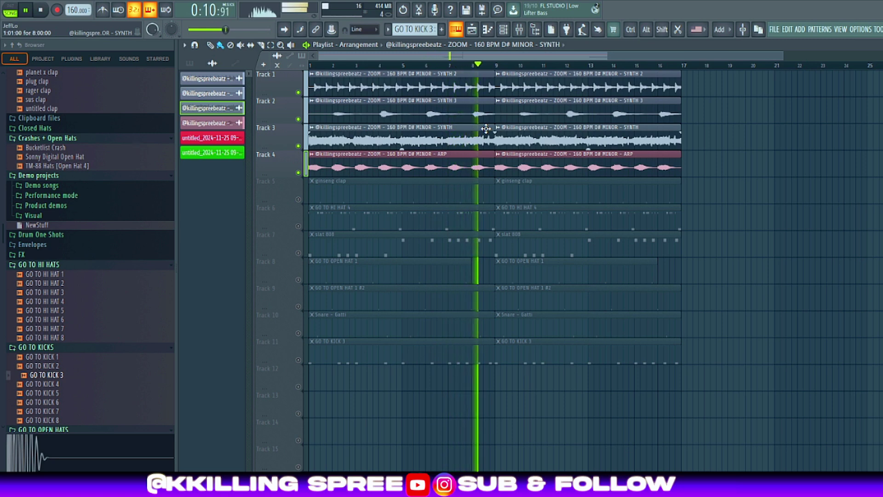
key(space)
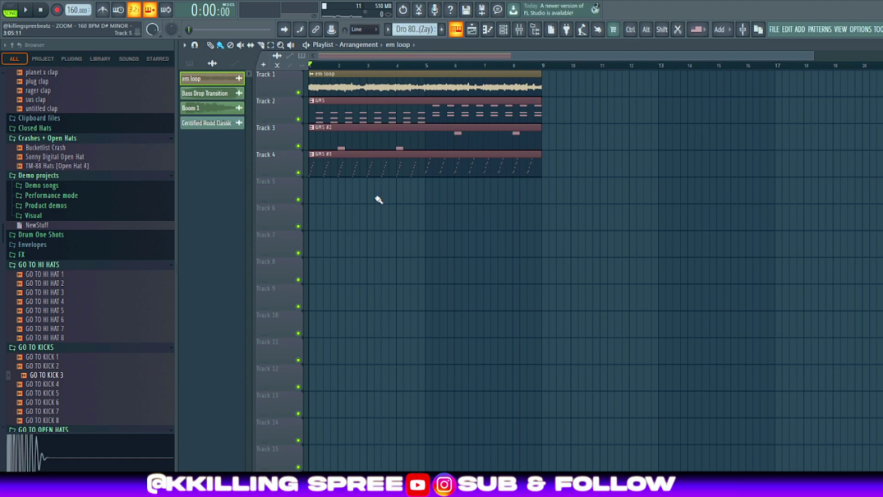
Examine the em loop audio clip's settings on Track 1 of the loop project
scroll(316, 129, up, 3)
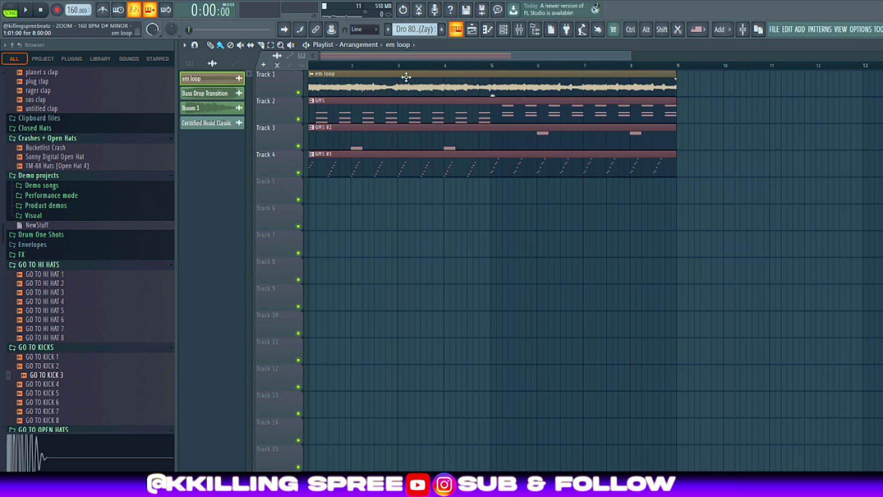
double_click(334, 90)
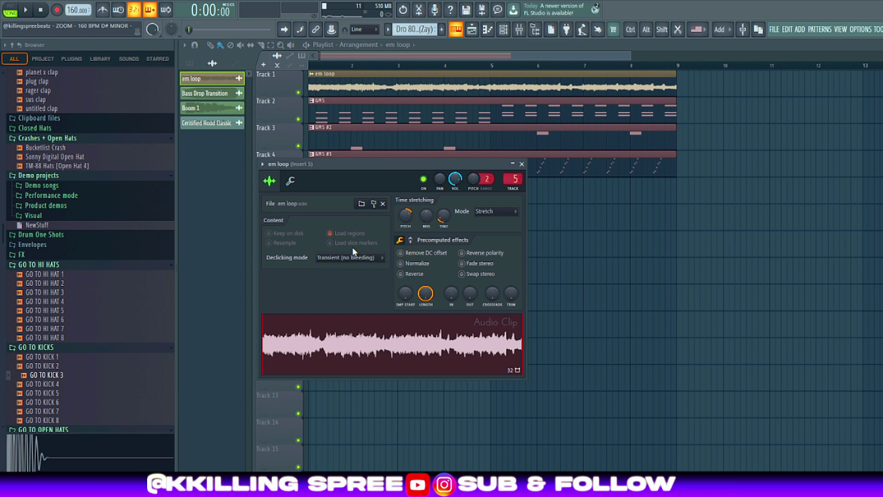
key(Escape)
Examine the synth preset of the GMS channel, then open its pattern in the piano roll
click(335, 119)
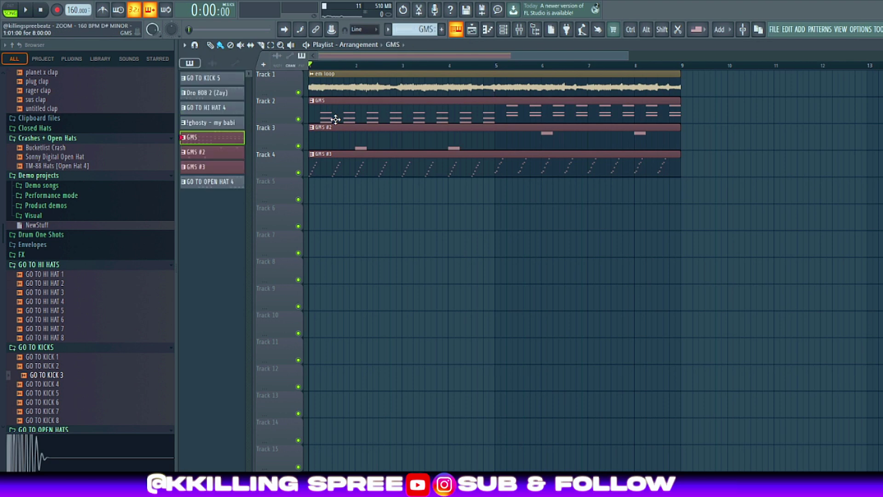
click(488, 30)
click(294, 193)
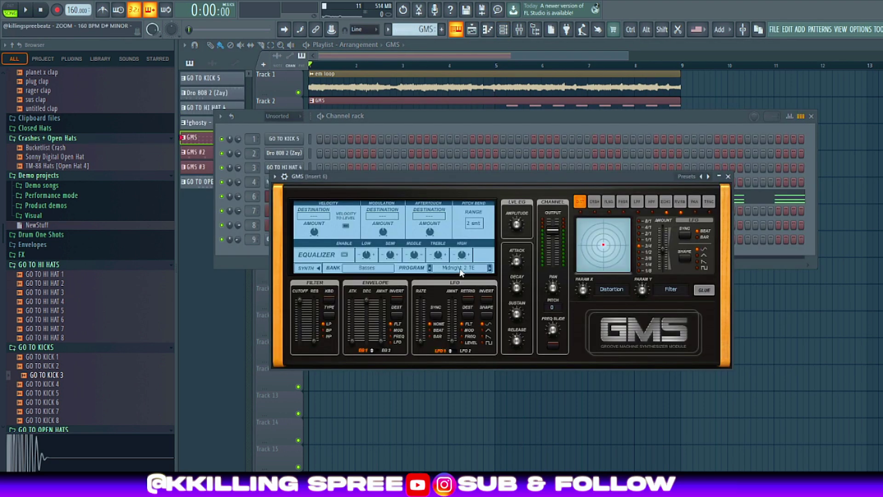
click(418, 132)
double_click(391, 104)
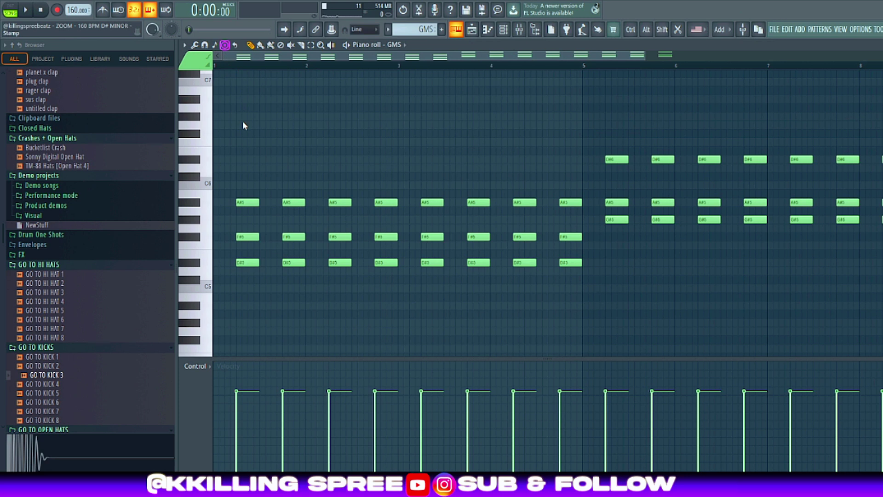
drag(278, 190, 633, 224)
click(634, 194)
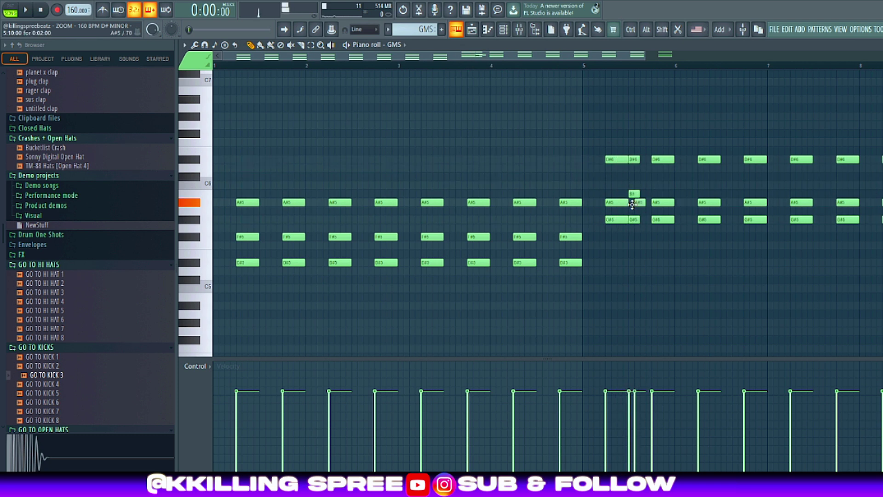
drag(633, 195, 635, 203)
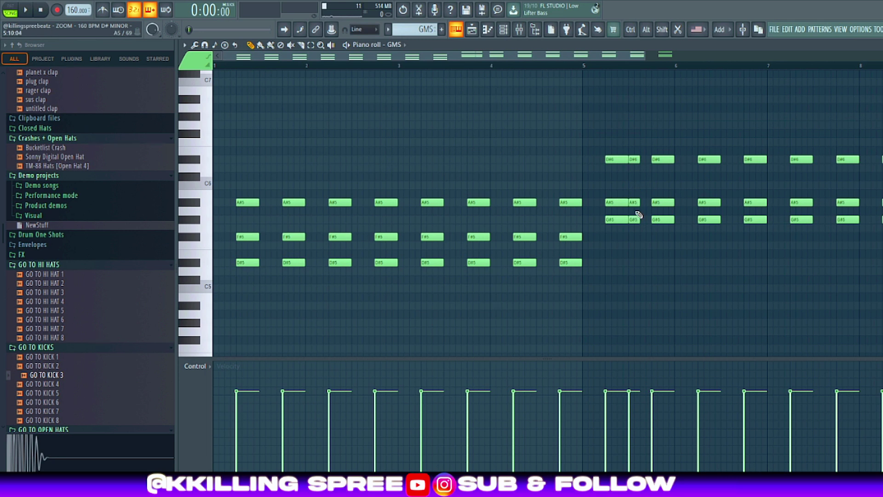
right_click(637, 160)
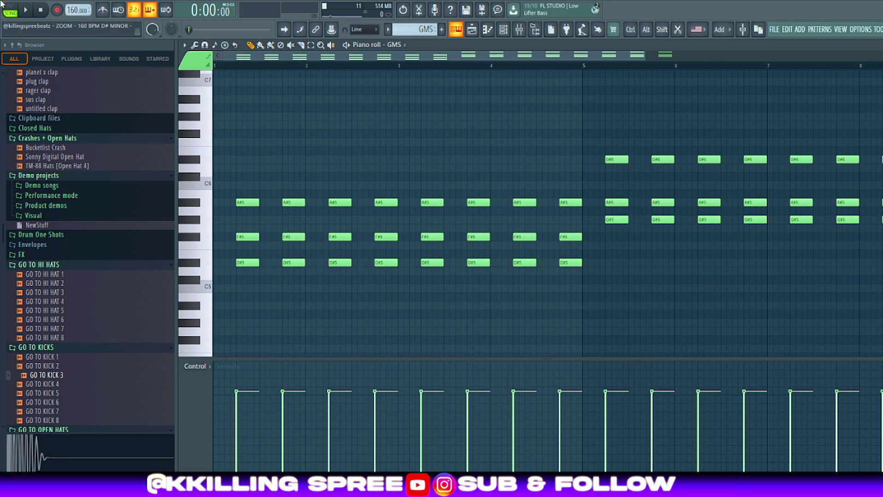
Play the GMS chord pattern in pattern mode, then return to the playlist and stop playback
key(space)
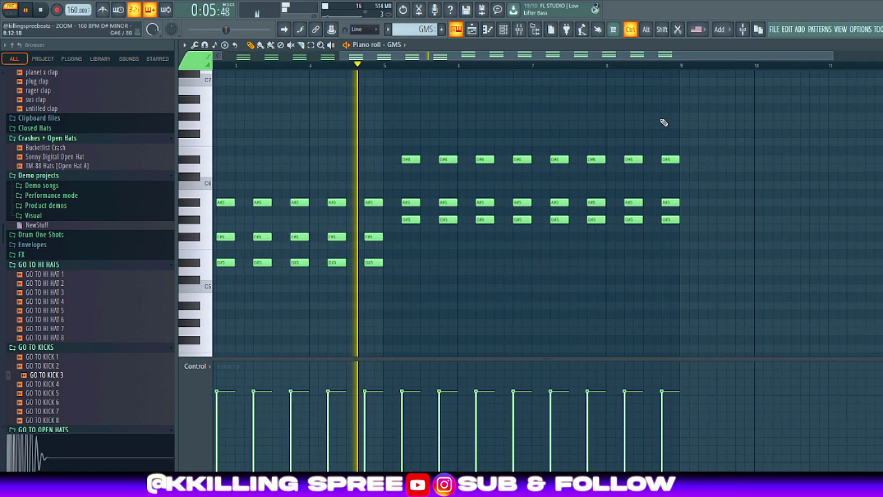
click(472, 30)
key(space)
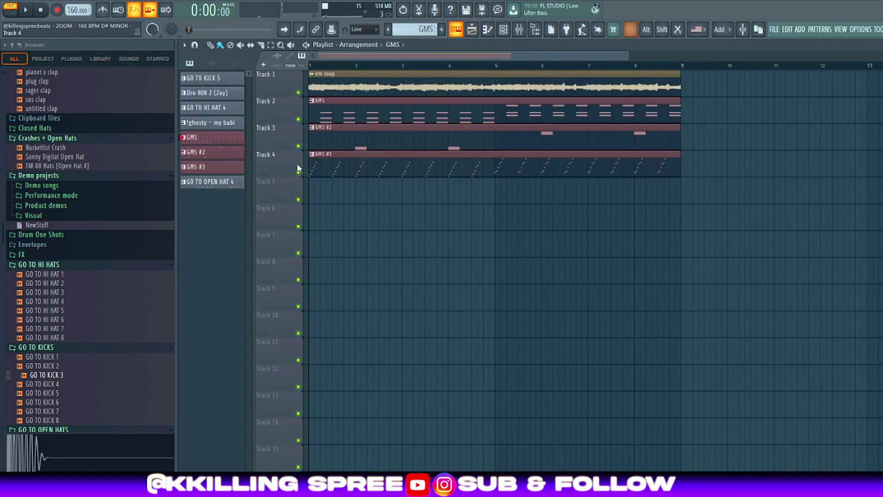
Select the GMS #2 pattern on Track 3 and examine its synth preset from the channel rack
scroll(313, 92, up, 1)
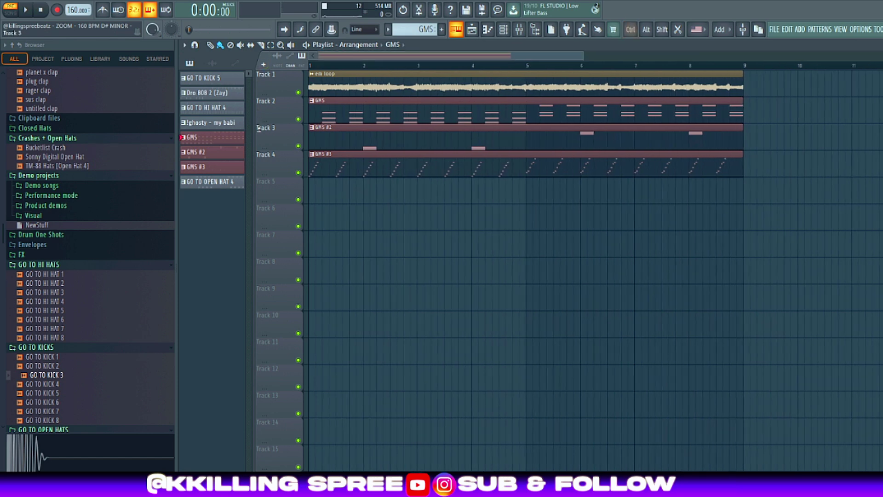
click(365, 127)
click(501, 30)
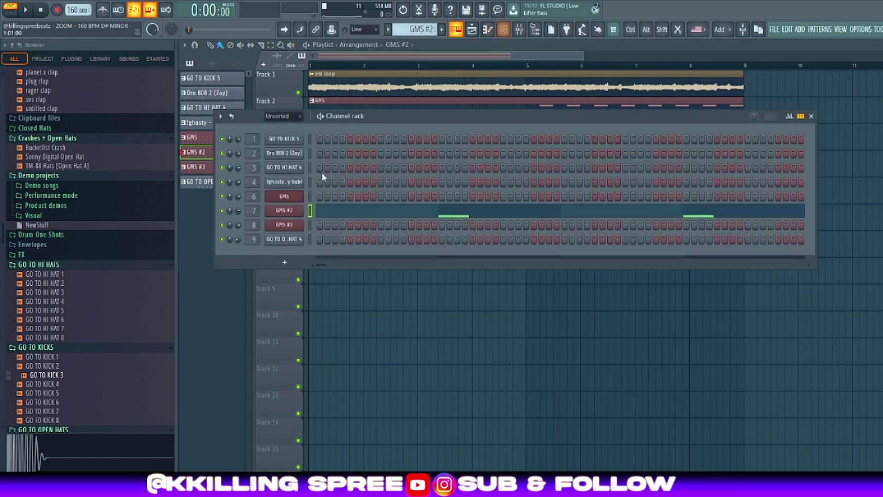
click(274, 215)
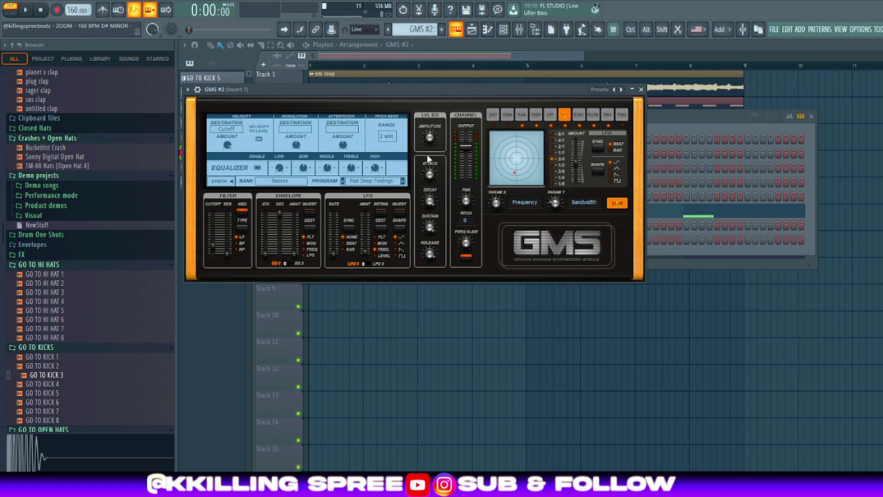
click(651, 115)
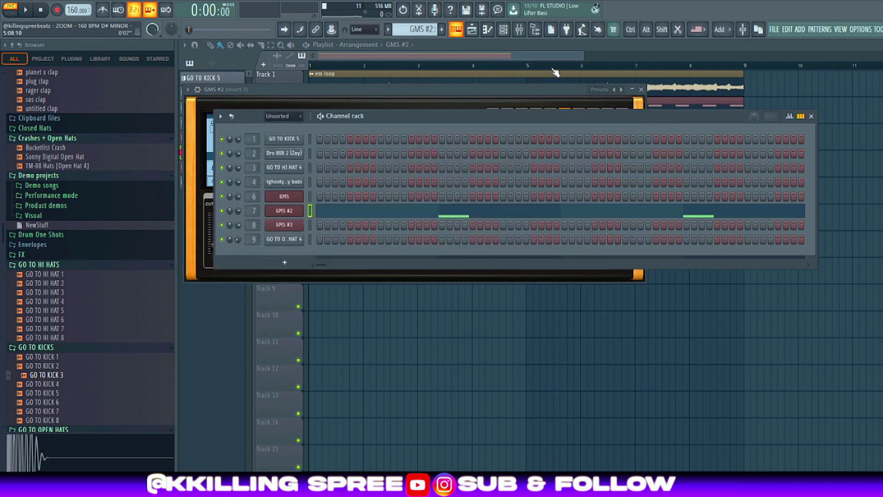
Solo Track 3 with the GMS #2 pattern and switch playback to song mode to audition it
click(285, 156)
drag(298, 151, 305, 150)
right_click(299, 143)
key(space)
key(l)
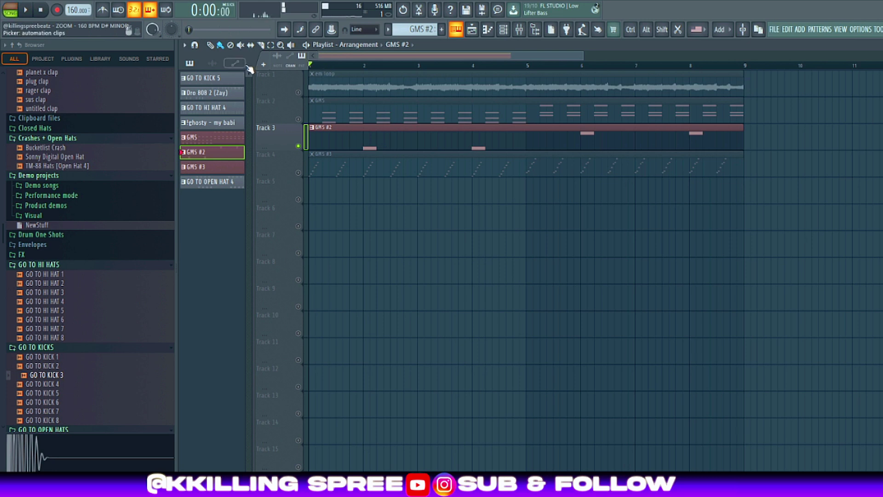
Audition the soloed GMS #2 layer, including from bar 5, then stop playback and unsolo Track 3
key(space)
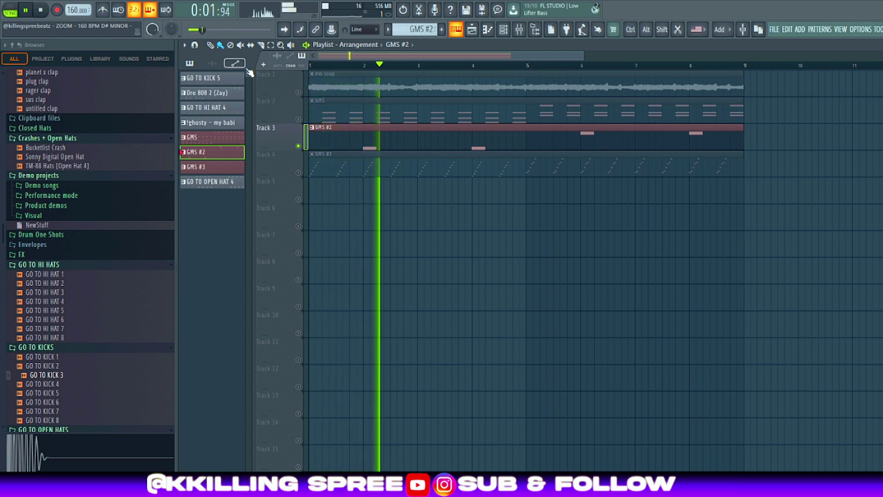
click(528, 66)
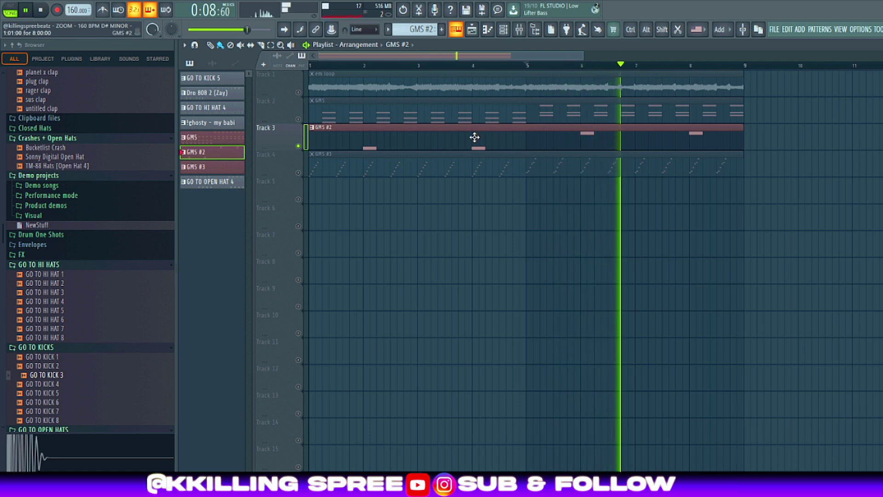
key(space)
drag(300, 151, 294, 153)
right_click(298, 150)
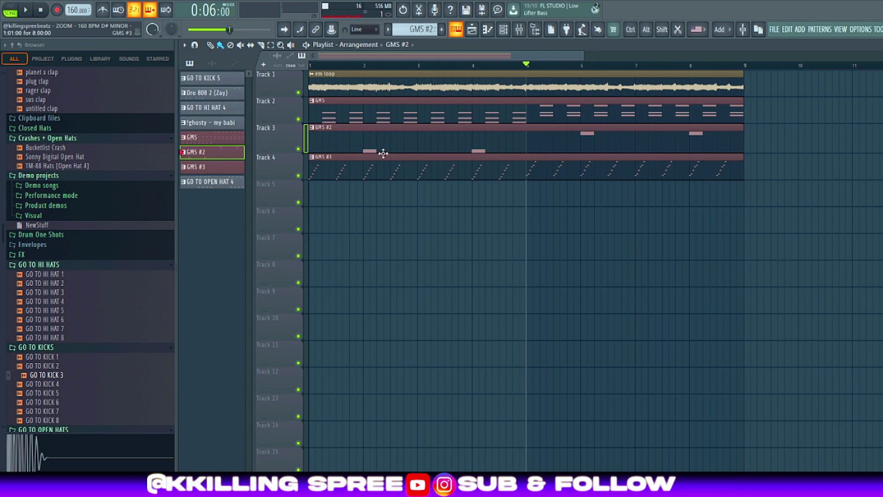
Select the GMS #3 pattern, examine its synth preset from the channel rack, and audition the sound with a few test notes
click(447, 168)
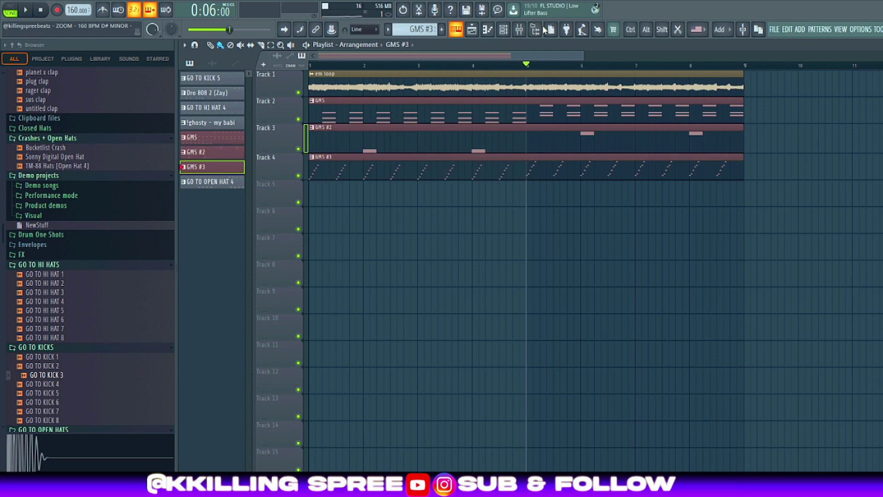
click(503, 30)
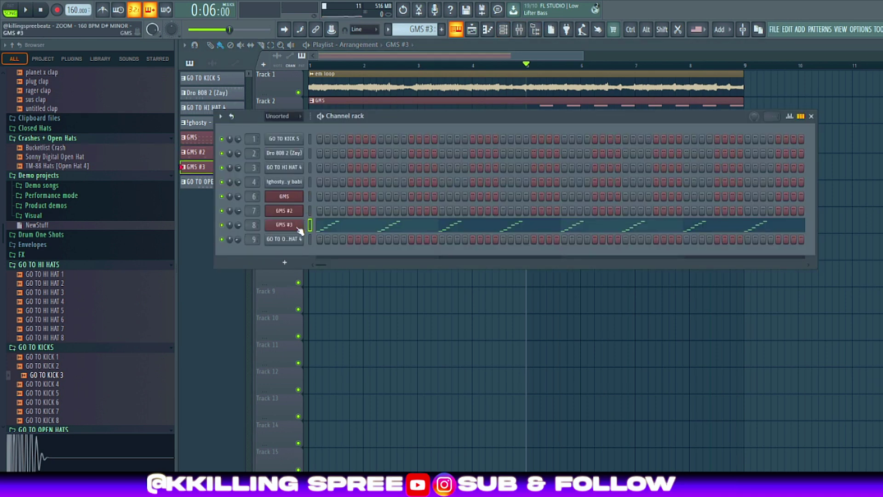
click(299, 228)
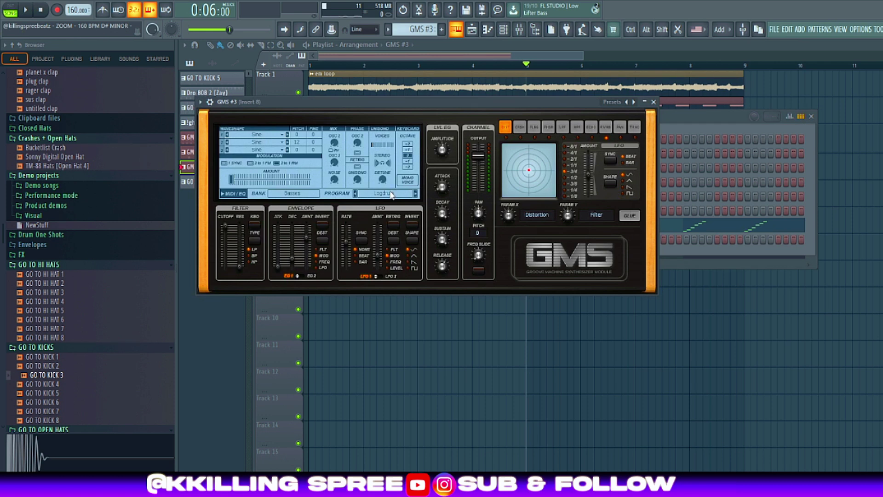
click(391, 195)
click(535, 116)
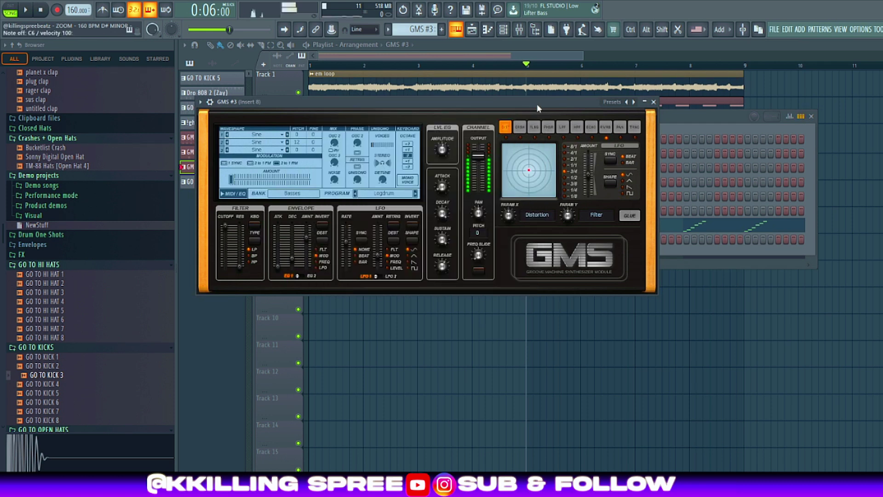
key(r)
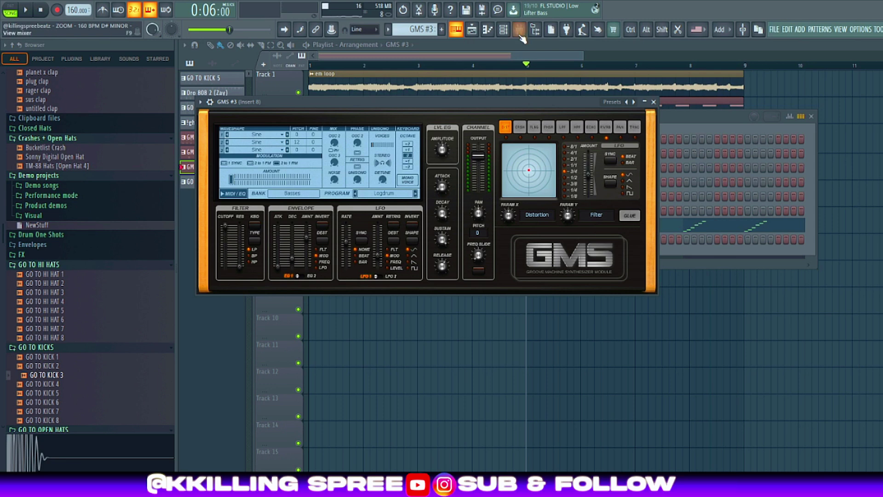
key(z)
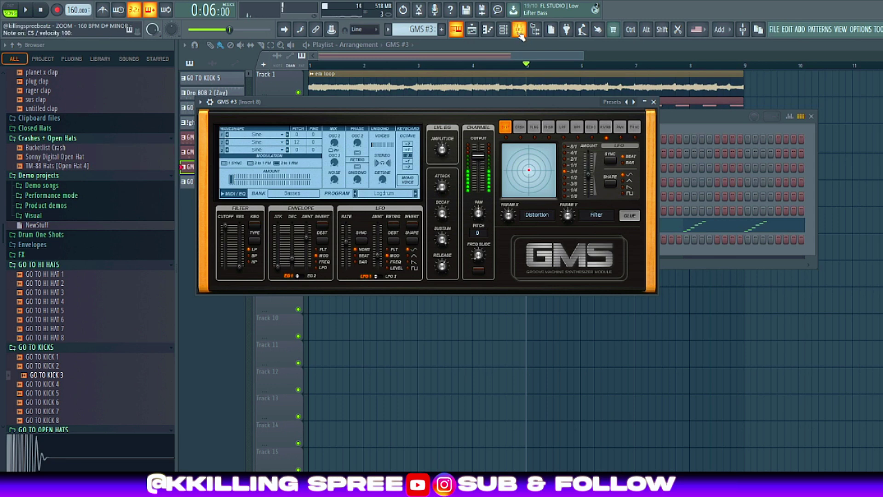
key(v)
Examine the Gross Beat effect on mixer Insert 8, then return to the playlist
click(520, 32)
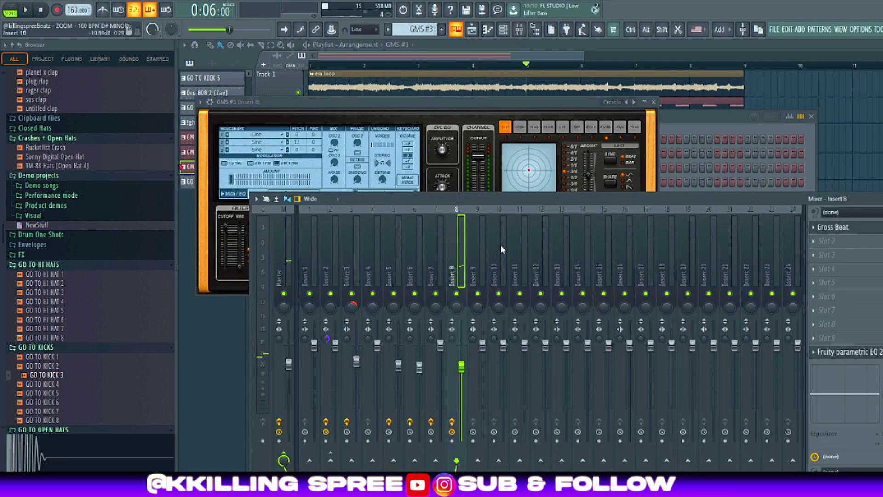
click(842, 227)
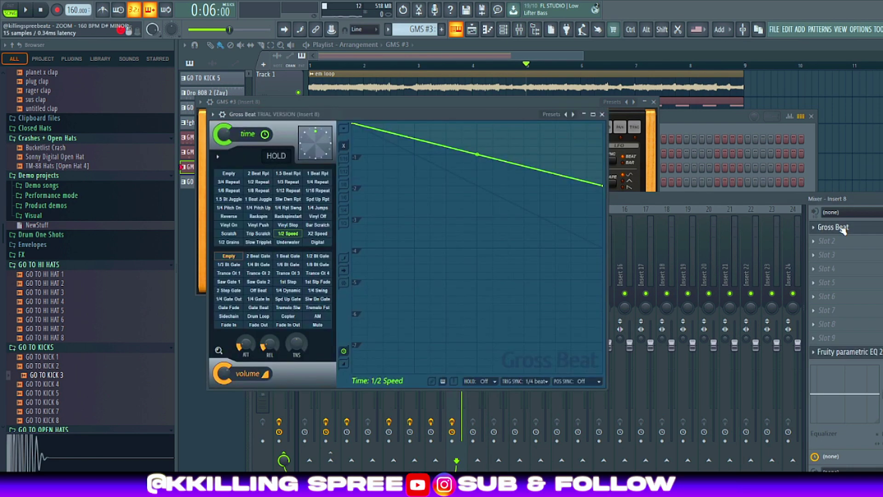
click(515, 80)
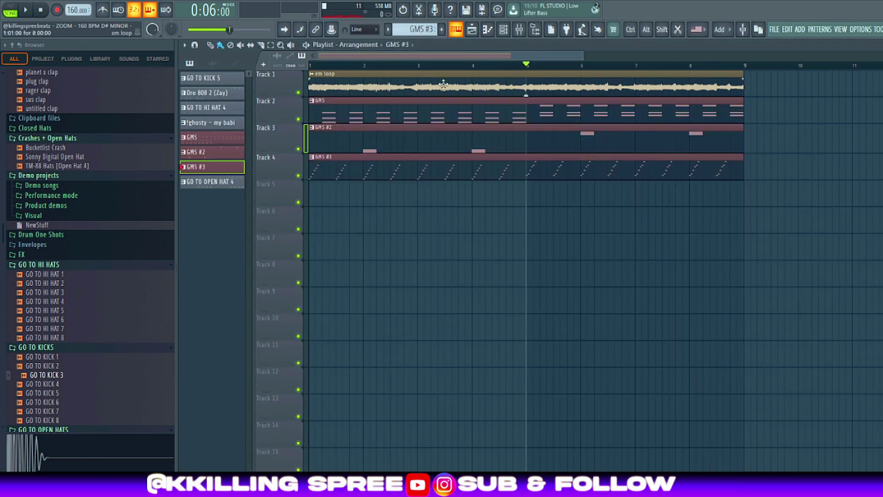
Examine the GMS #3 notes in the piano roll and the parametric EQ curve on mixer Insert 8
double_click(398, 171)
scroll(337, 189, up, 1)
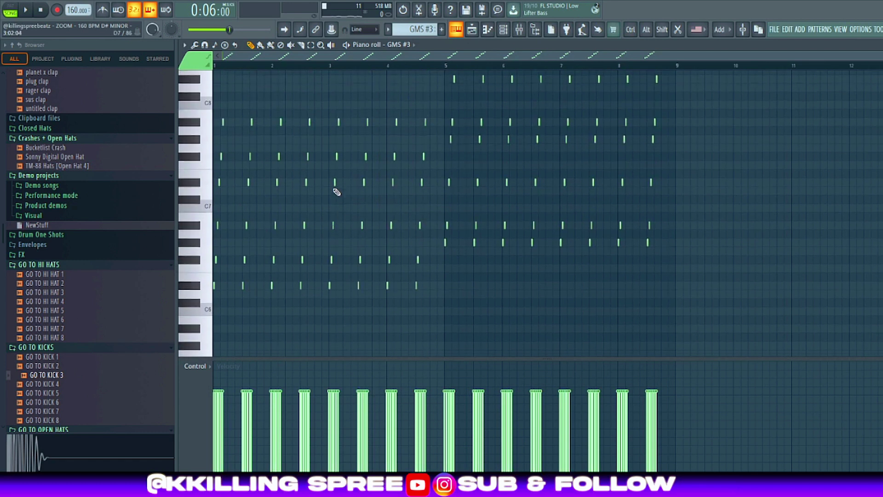
scroll(298, 201, up, 1)
click(519, 29)
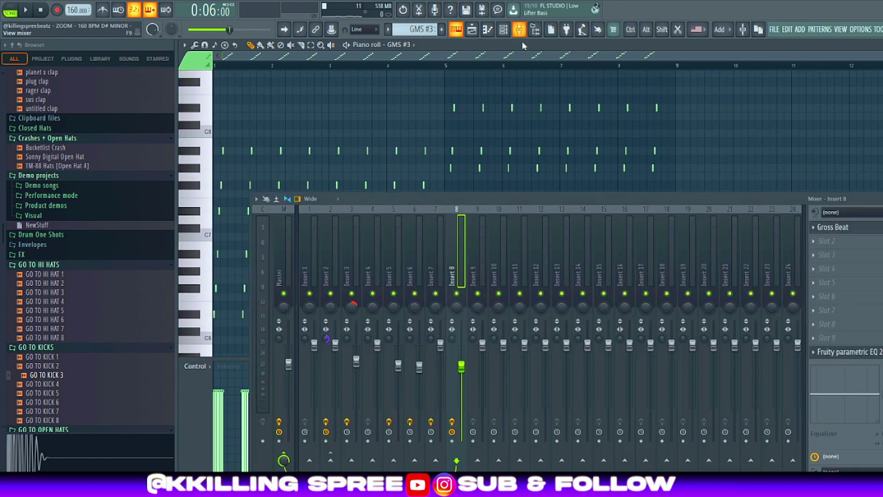
click(842, 352)
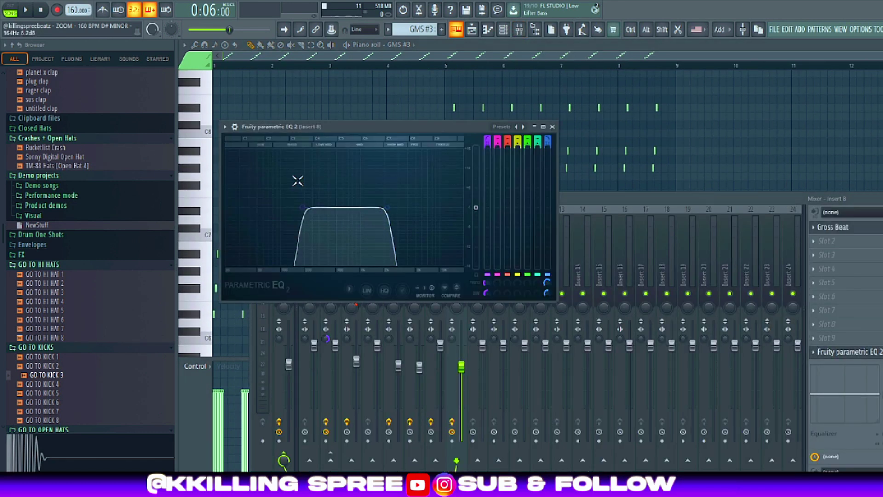
click(454, 63)
scroll(272, 126, up, 1)
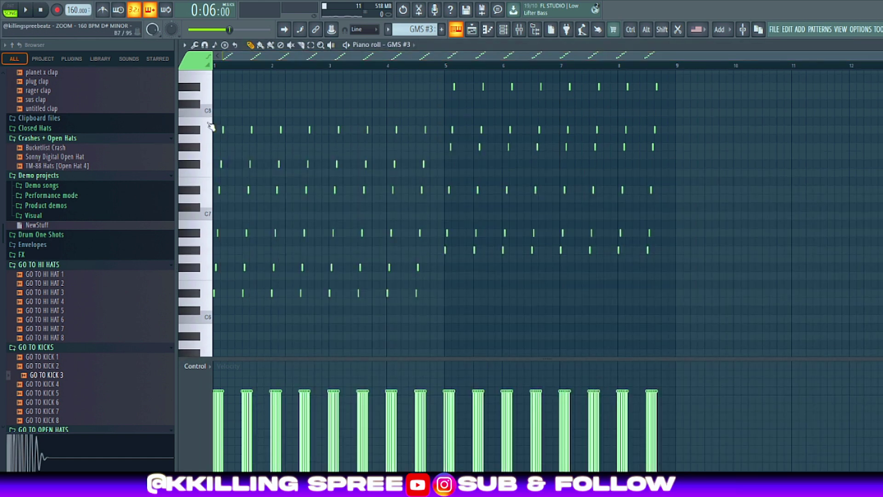
Play the song while following the GMS #3 notes in the piano roll, then stop and go back to the playlist
key(space)
key(space)
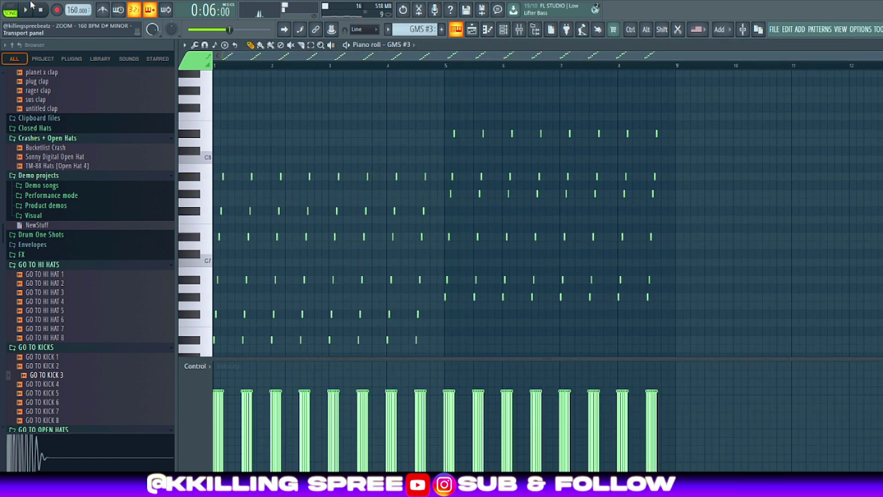
key(space)
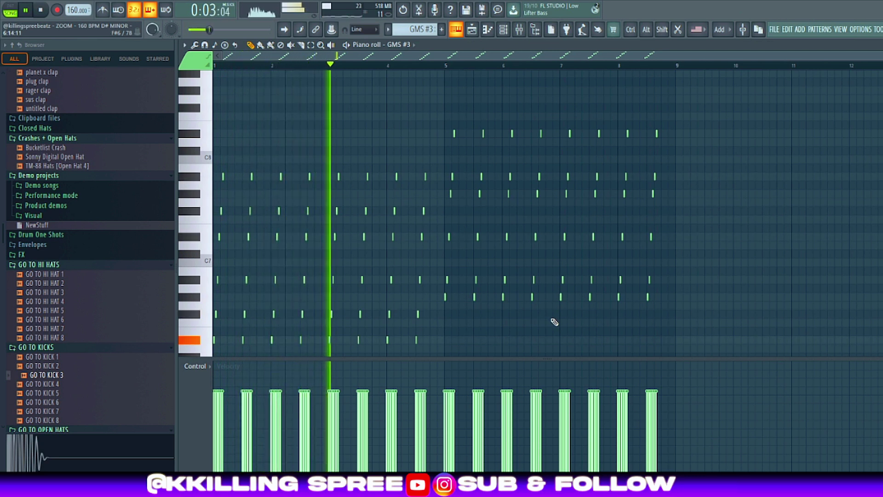
scroll(554, 313, down, 1)
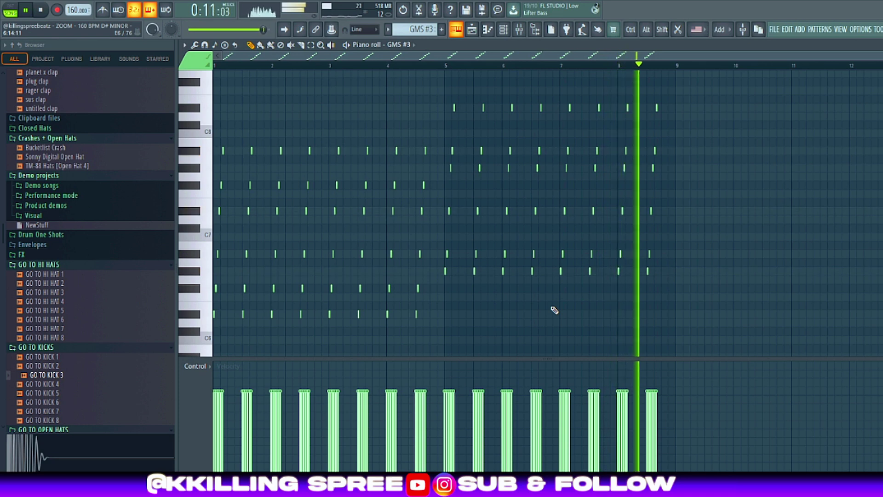
key(space)
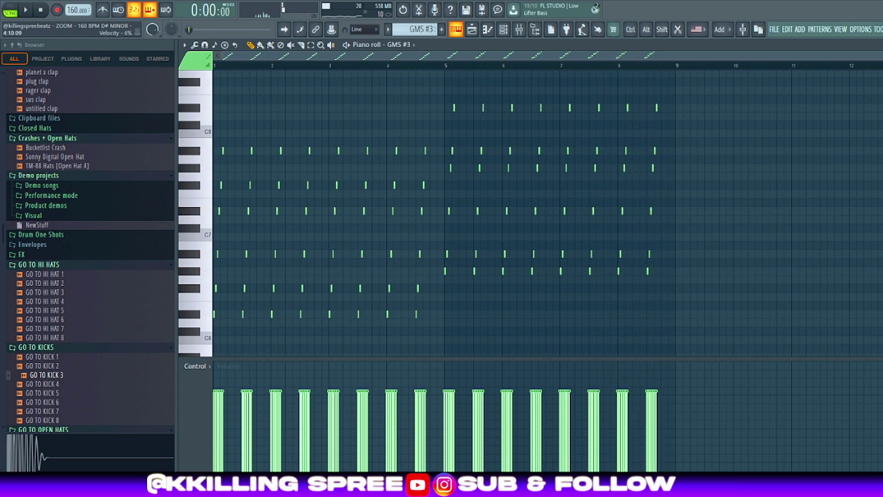
key(F5)
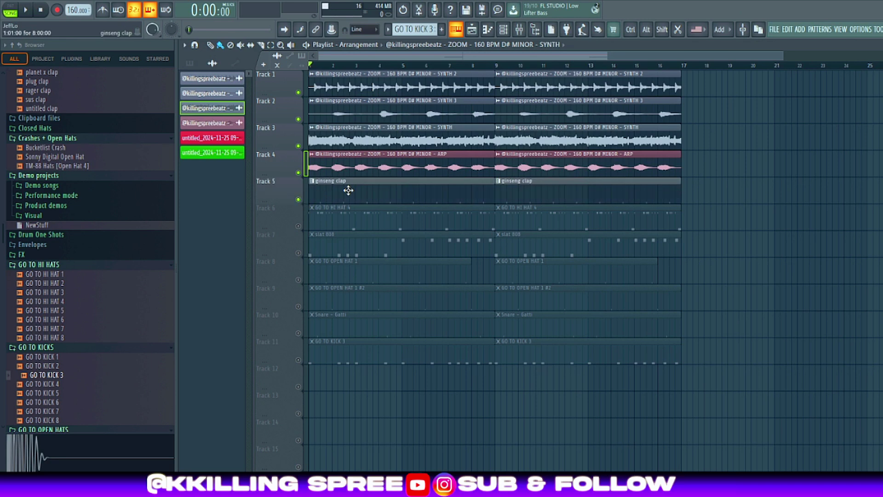
Play the melody loops with the ginseng clap and lower the volume of mixer Insert 5 to 85% (-3.5 dB)
key(space)
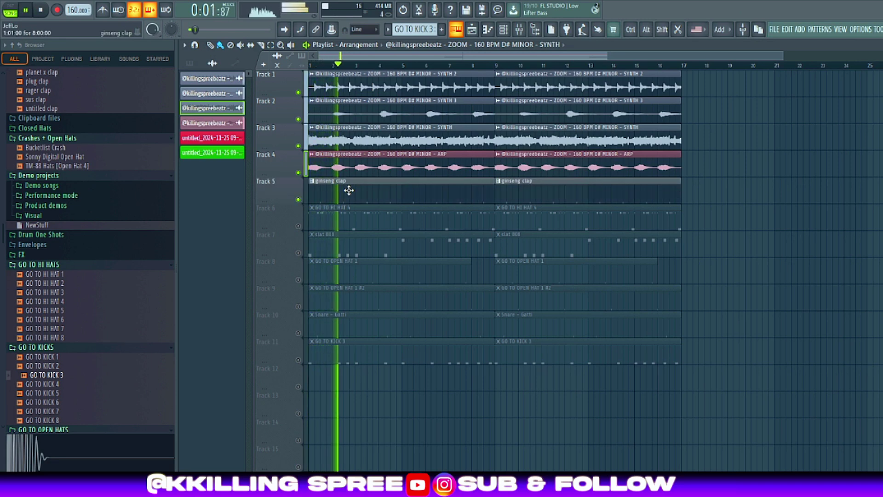
key(space)
key(space)
key(F9)
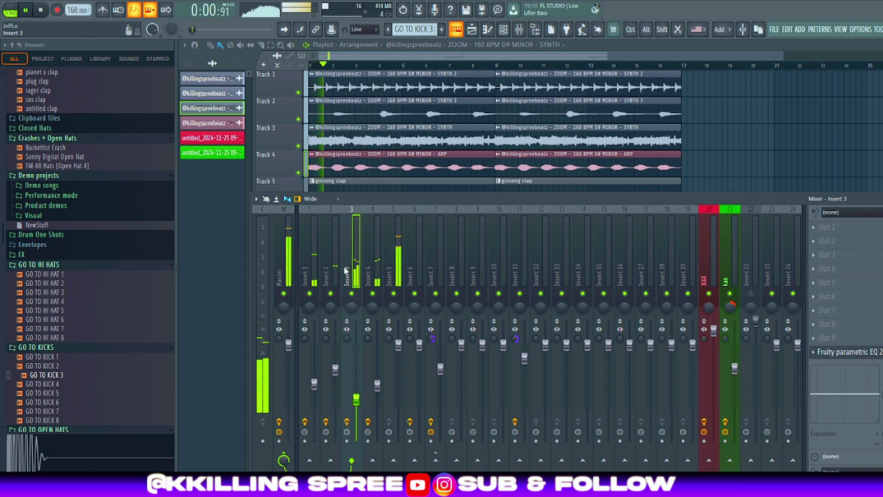
click(389, 276)
key(space)
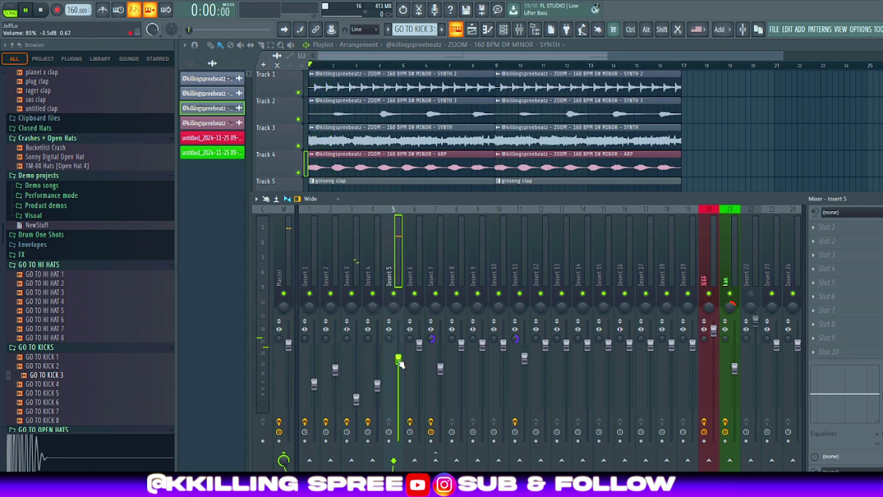
key(space)
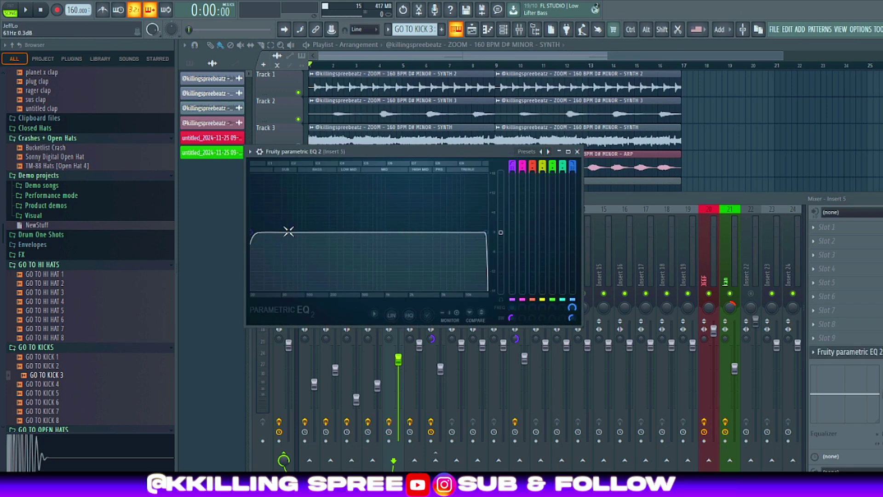
Raise the high-pass band of Insert 5's Fruity parametric EQ 2 to about 189 Hz and audition it with the loops
drag(252, 232, 327, 232)
key(space)
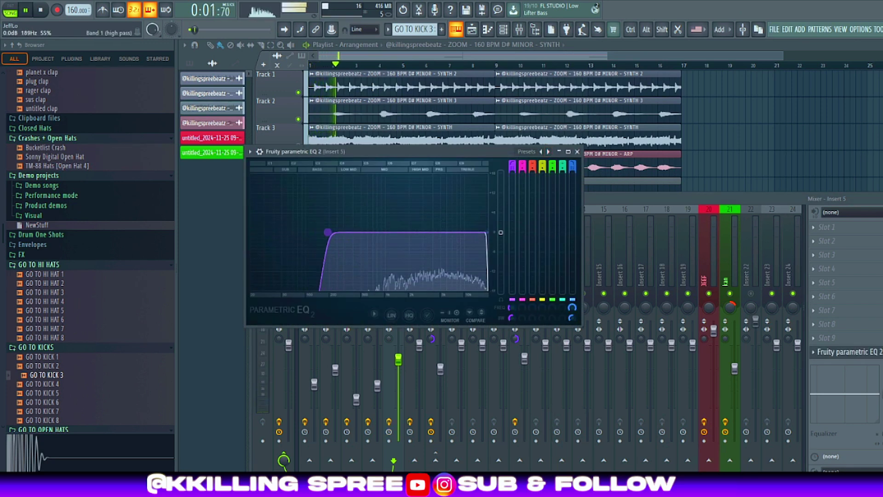
click(610, 214)
click(515, 55)
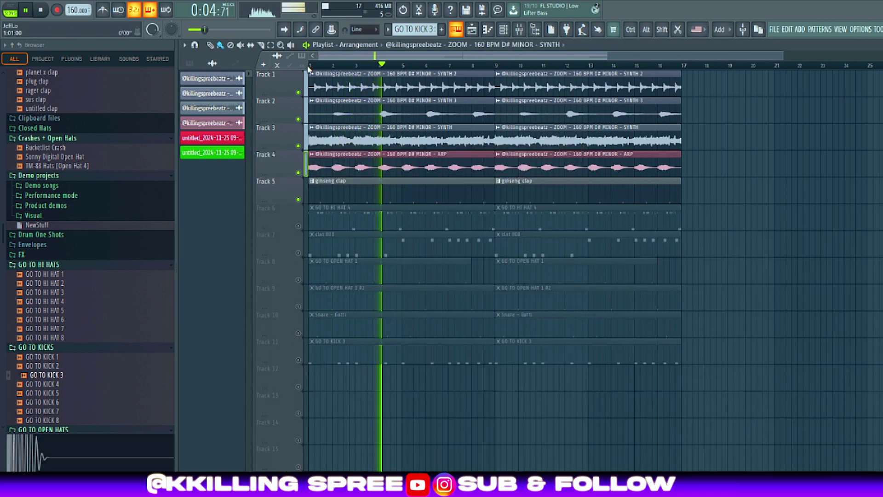
key(space)
Unmute Track 6 and open the GO TO HI HAT 4 pattern in the piano roll, focused on its first bars
click(298, 226)
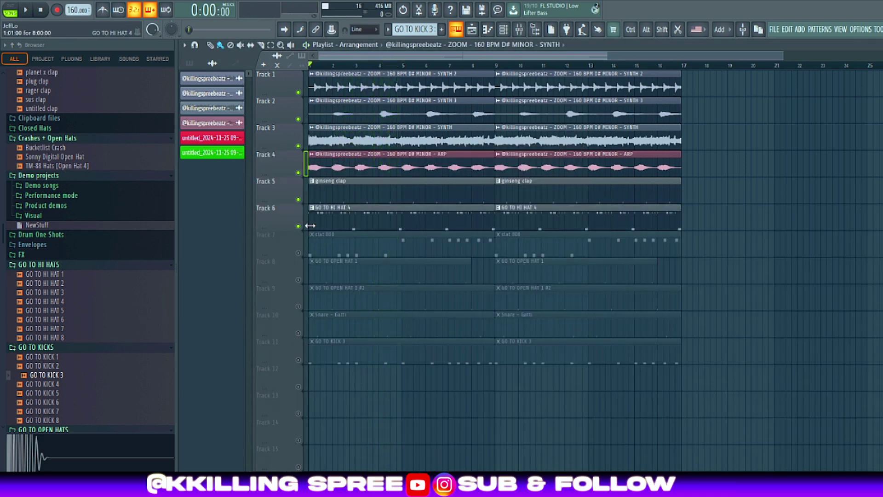
double_click(313, 221)
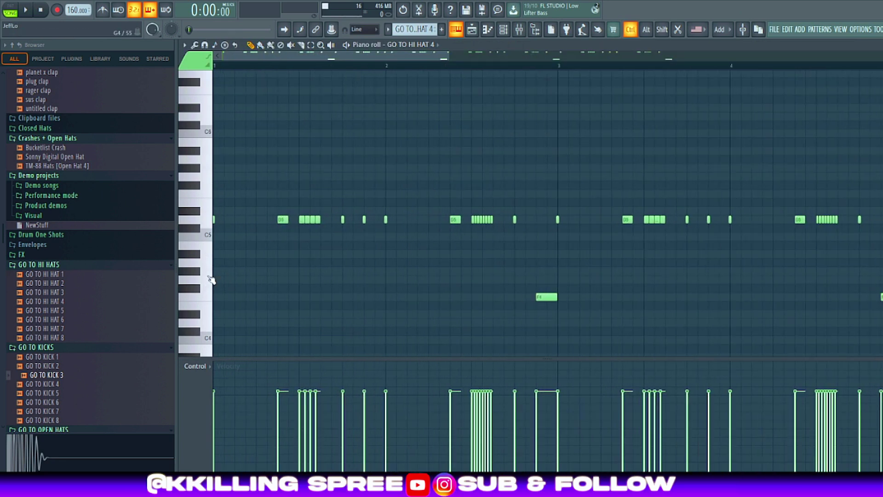
ctrl+scroll(212, 279, up, 2)
scroll(313, 241, up, 1)
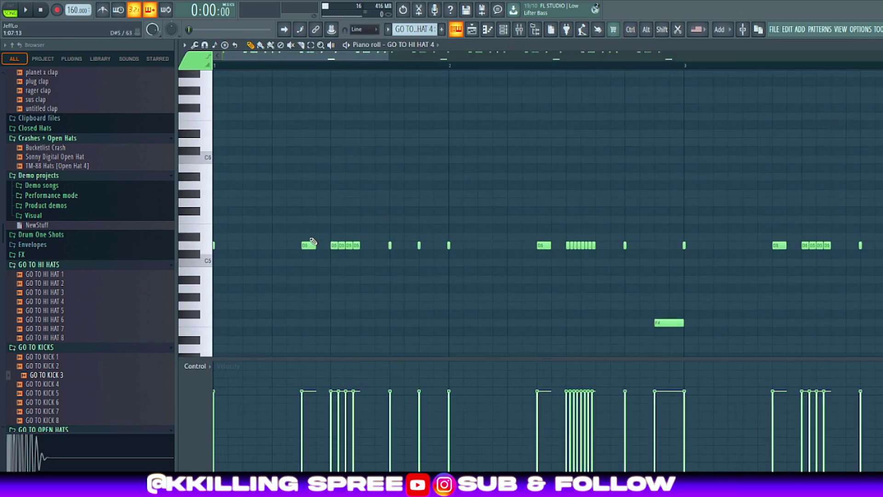
Add a two-step D#5 note above the first four-hit hi-hat roll in bar 1 and chop it into a roll
click(334, 237)
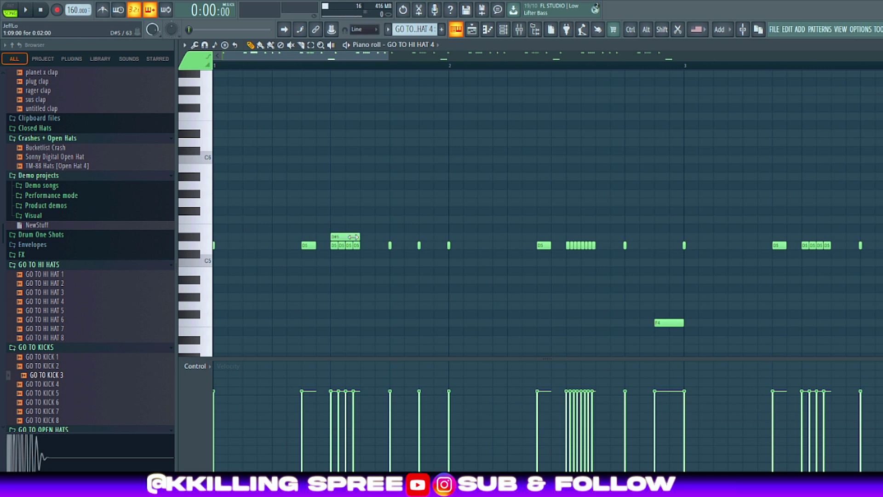
mouse_move(353, 237)
mouse_down()
mouse_move(405, 237)
mouse_move(335, 240)
mouse_up()
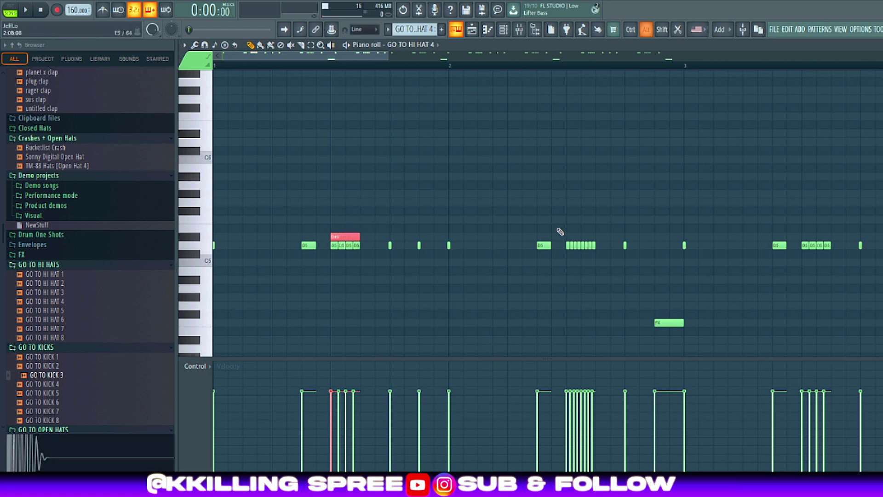
key(alt+u)
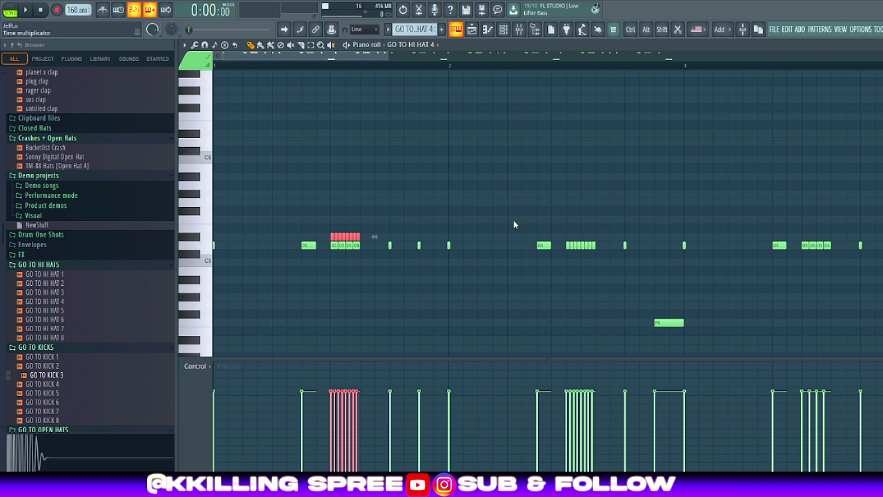
Try different chop settings on the D#5 note above the first four-hit hi-hat roll in bar 1
key(ctrl+z)
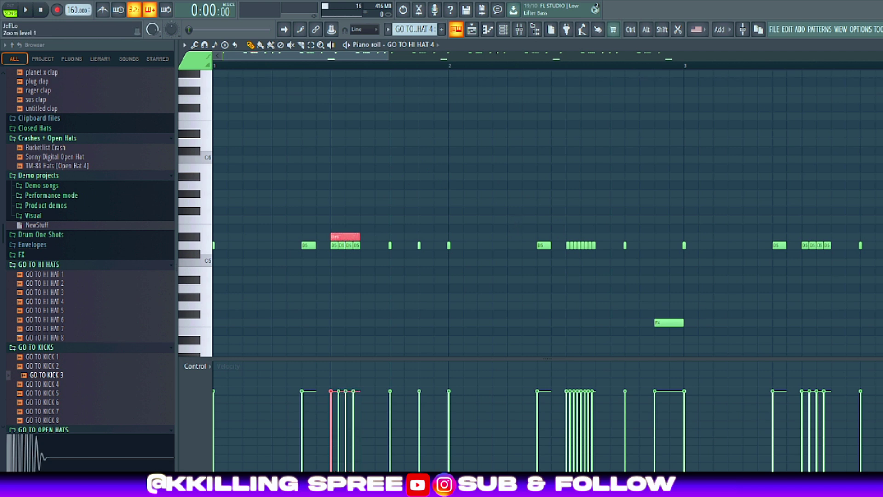
key(alt+u)
key(ctrl+z)
key(alt+u)
key(ctrl+z)
key(alt+u)
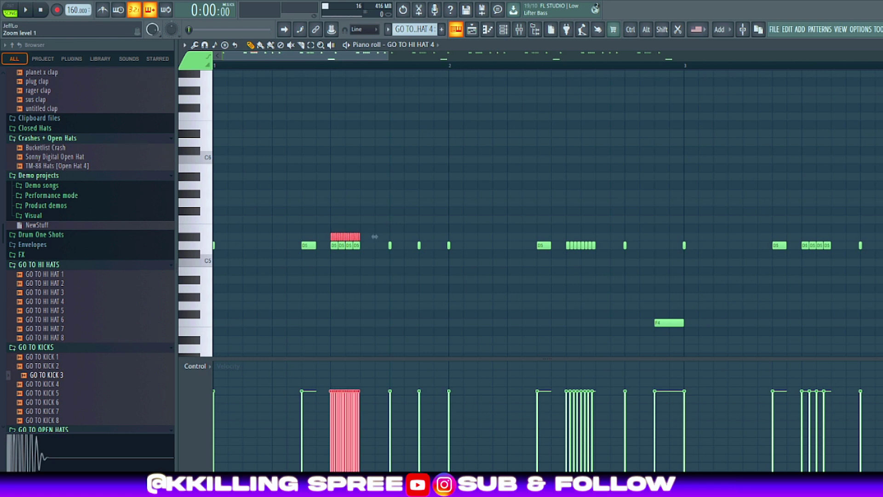
Undo the chops on the D#5 note above the first hi-hat roll and delete that note
key(ctrl+z)
key(ctrl+z)
key(ctrl+z)
key(alt+u)
key(ctrl+z)
right_click(354, 236)
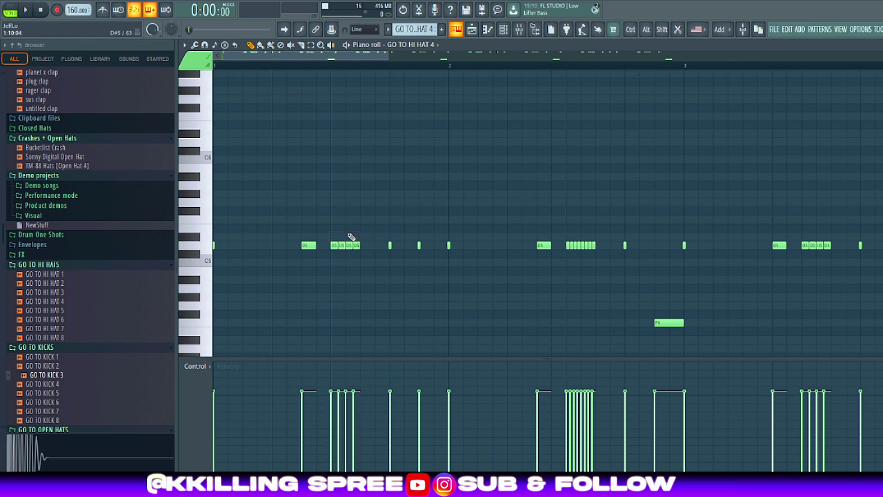
Play the arrangement while following the GO TO HI HAT 4 rolls across several bars of the piano roll
scroll(239, 258, down, 2)
scroll(239, 259, up, 2)
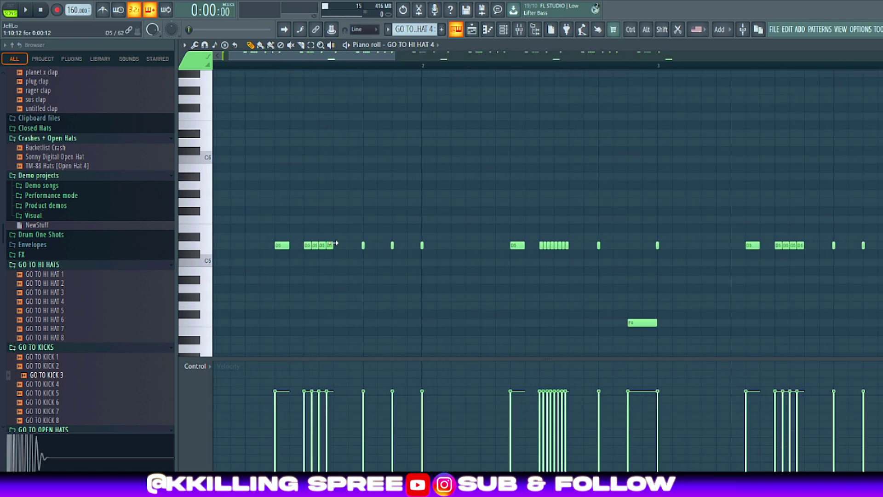
ctrl+scroll(572, 272, down, 4)
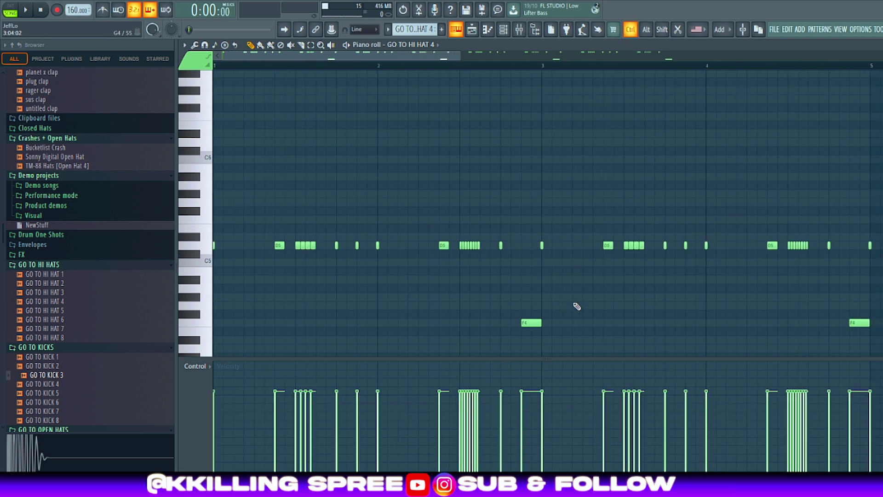
key(space)
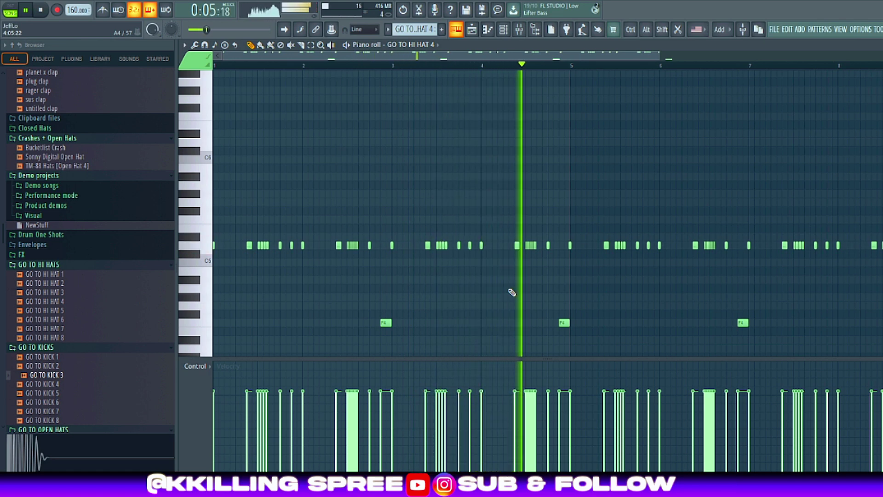
ctrl+scroll(506, 271, down, 2)
key(space)
Unmute Track 8 in the playlist and open the sampler settings of the GO TO OPEN HAT 1 channel
click(472, 29)
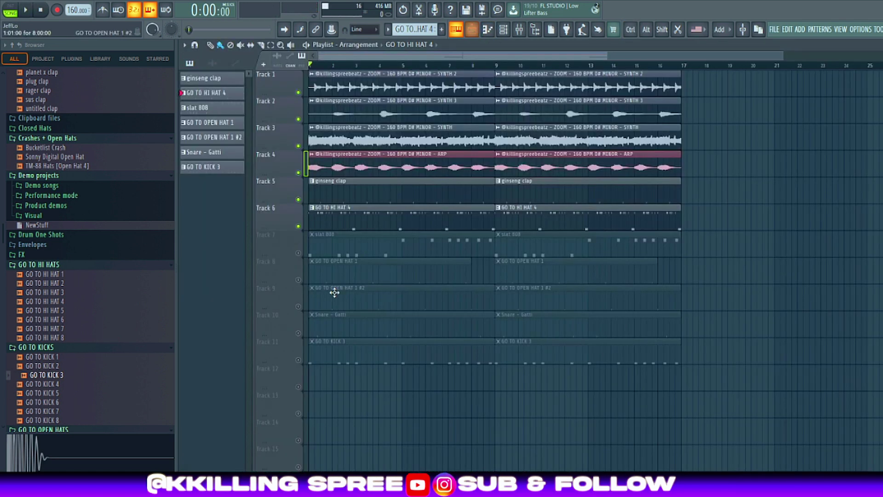
click(298, 280)
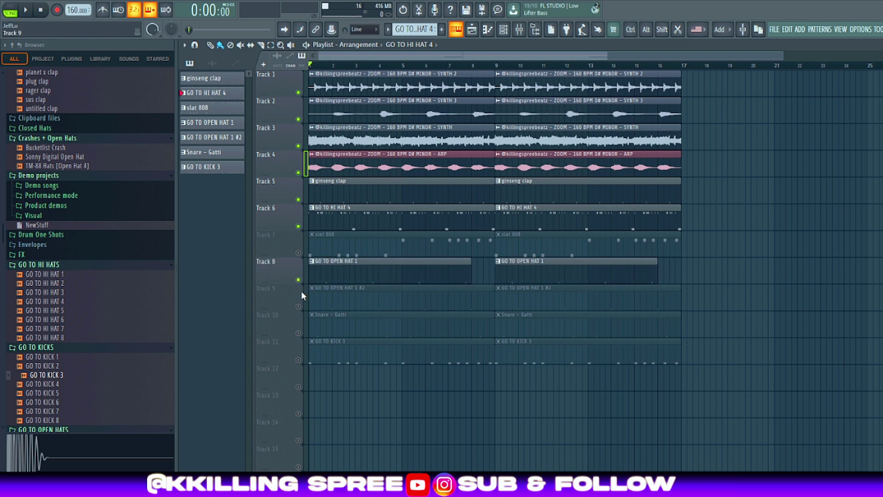
click(506, 33)
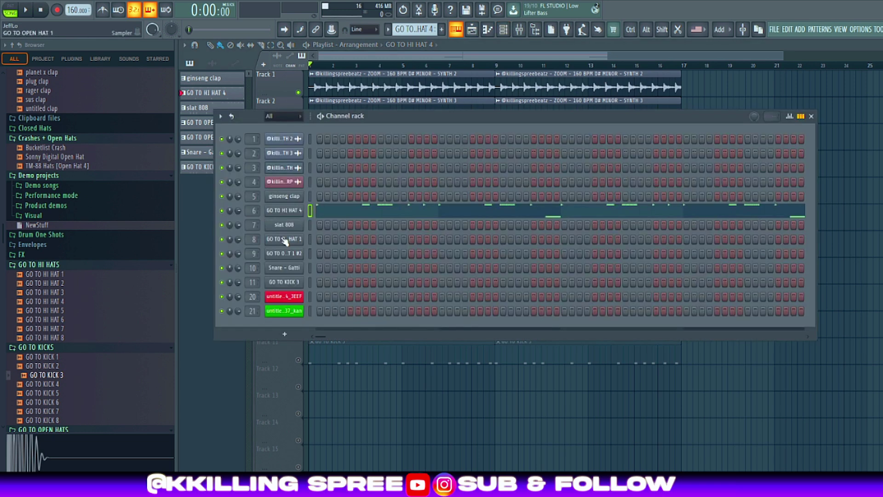
click(293, 239)
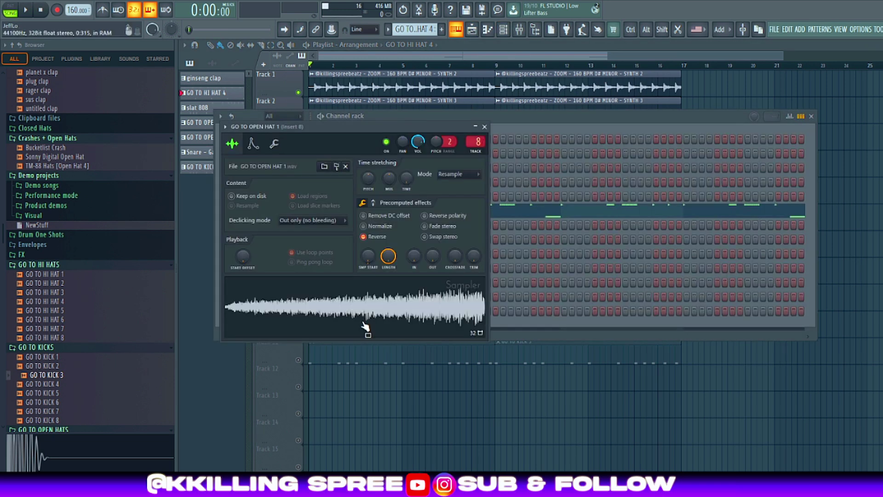
Set the open hat's sample start offset to 1% with Reverse off, and turn Reverse back on
click(383, 237)
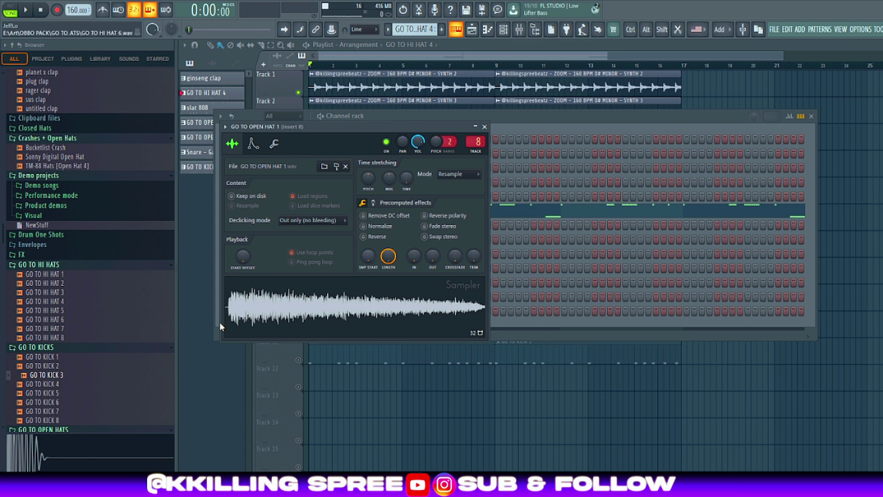
drag(368, 256, 368, 254)
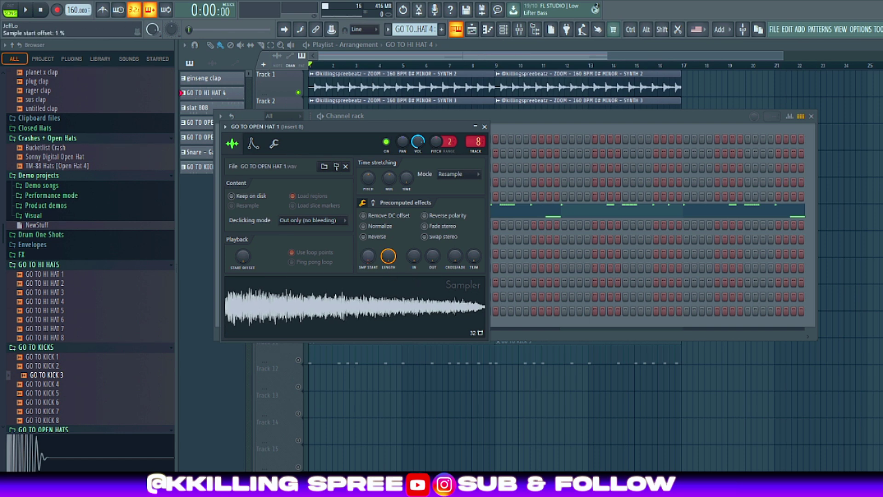
click(377, 237)
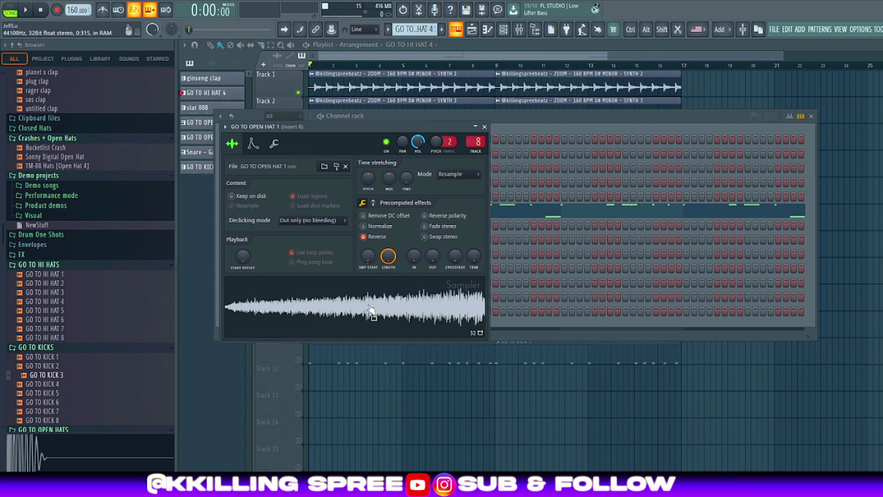
Play the arrangement from the start with the reversed open hat on Track 8
click(511, 59)
key(space)
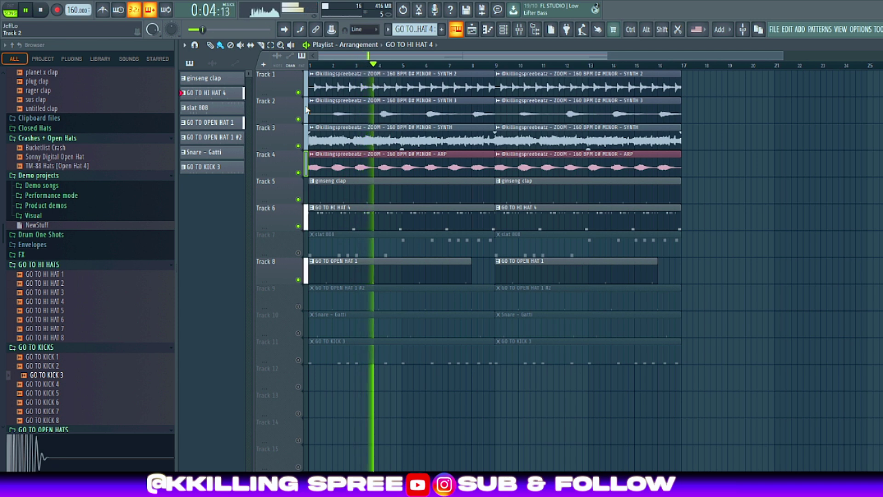
key(space)
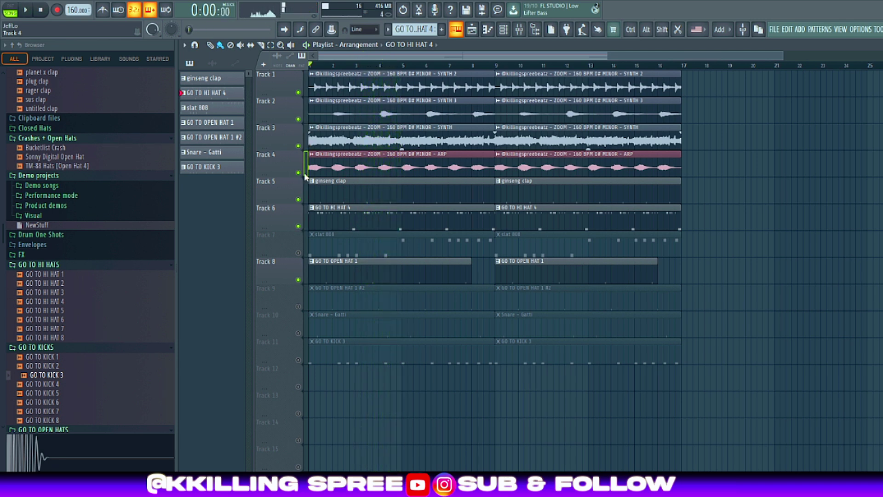
Unmute Track 9 and show the GO TO OPEN HAT 1 #2 pattern's steps in the channel rack
click(297, 307)
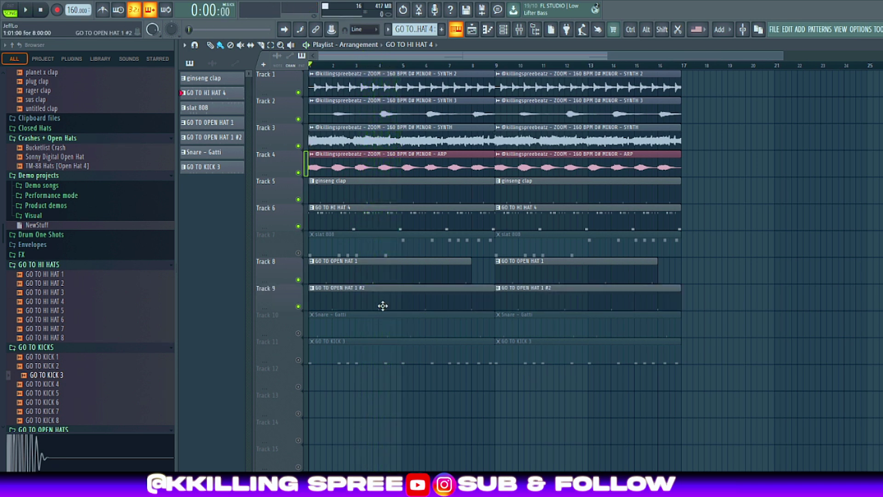
click(360, 297)
key(F6)
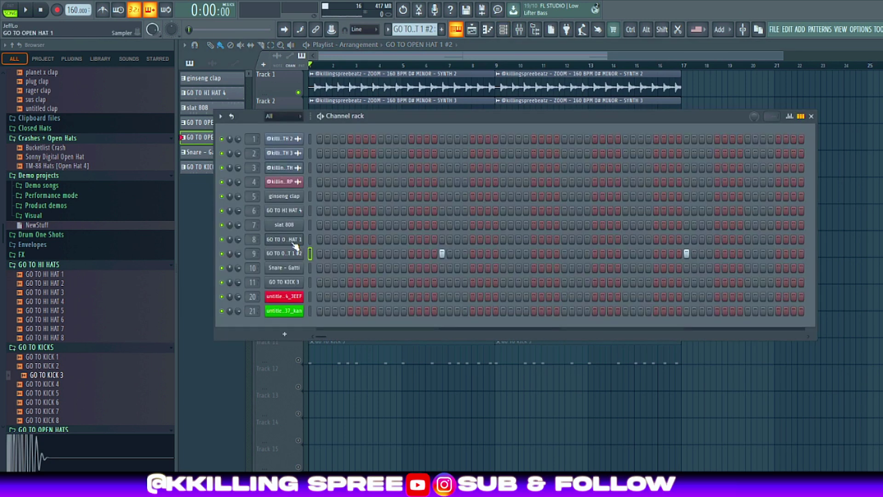
Play the arrangement in the playlist with both open hat tracks
click(441, 56)
key(space)
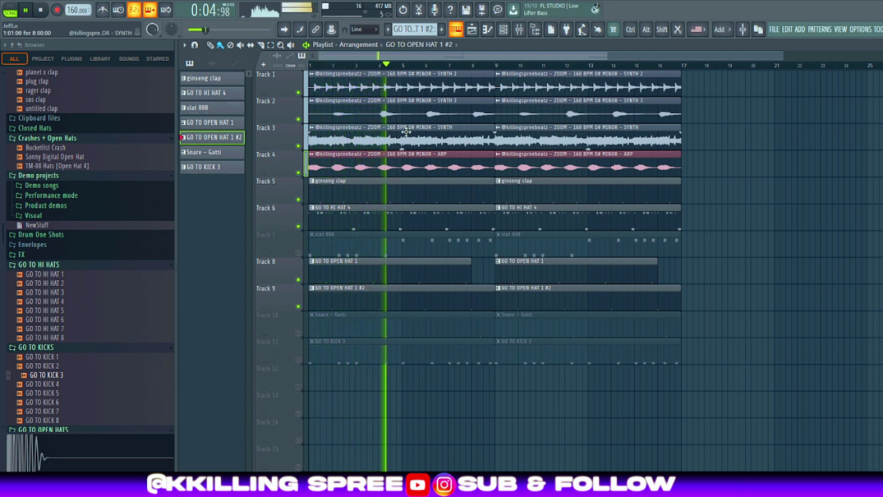
key(space)
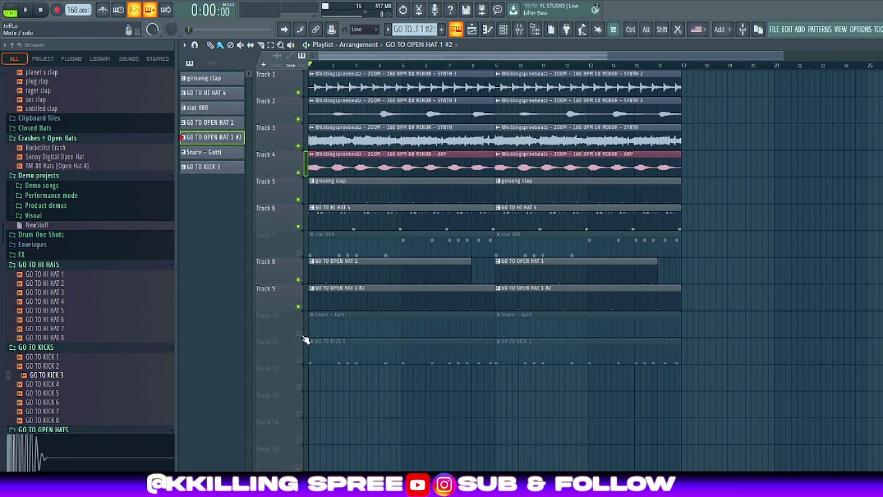
Unmute Track 10 and open the Snare - Gatti channel's sampler settings
click(299, 334)
click(503, 30)
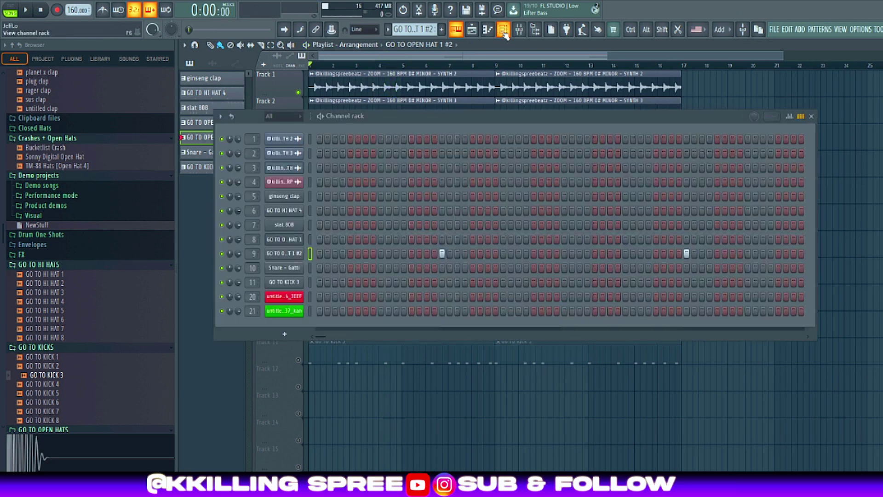
click(293, 271)
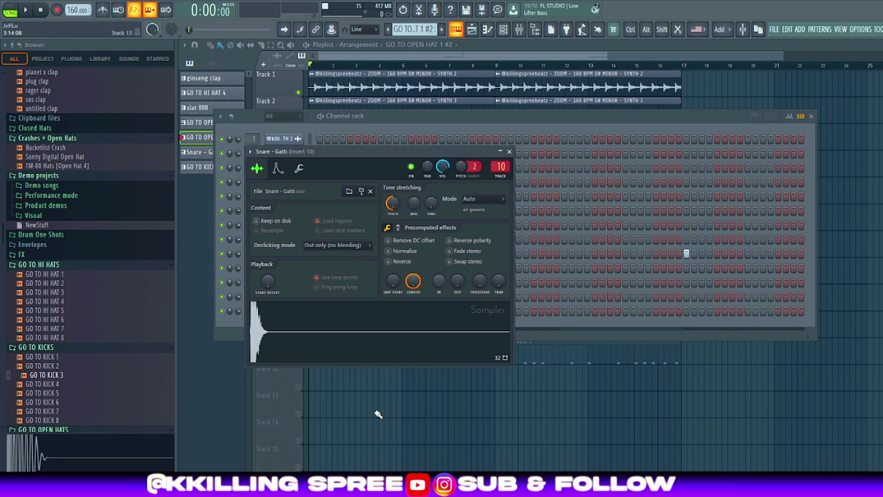
Play the arrangement with the Gatti snare and inspect mixer Insert 10 during playback
key(space)
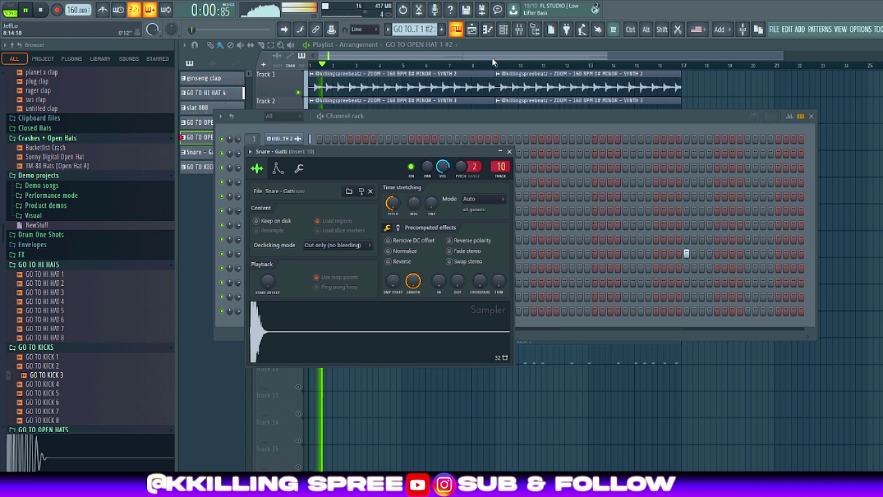
click(518, 30)
click(518, 29)
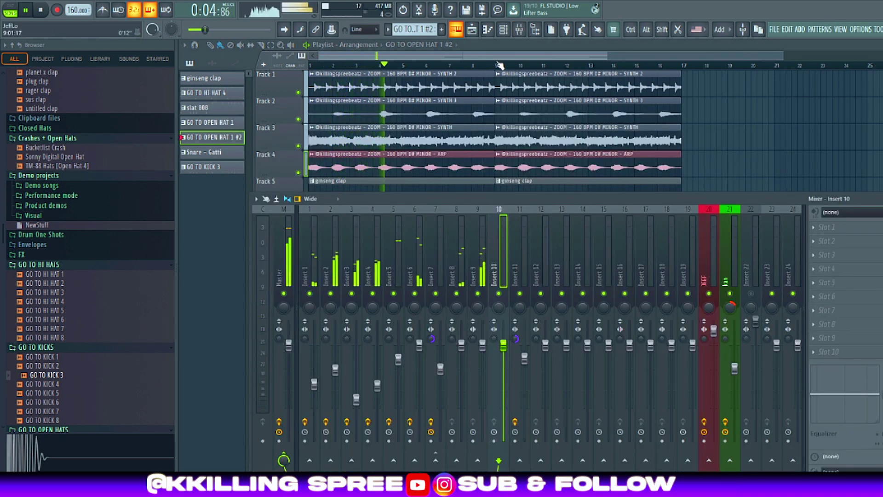
key(F9)
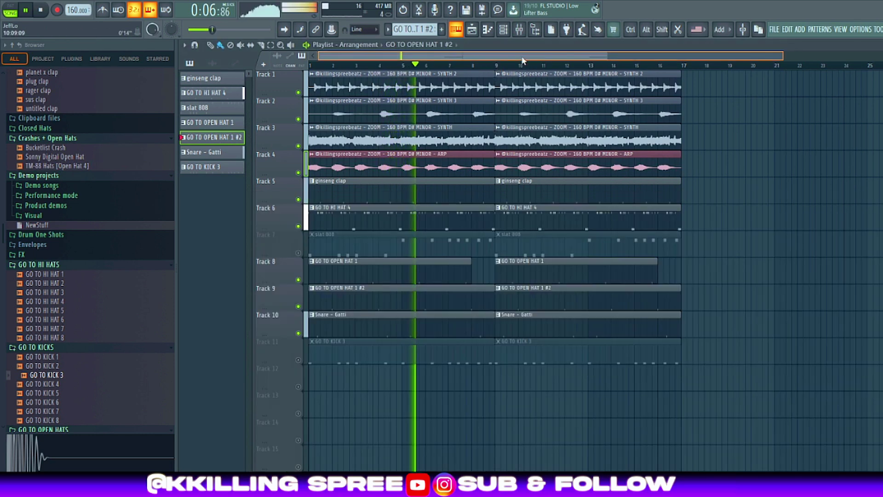
key(space)
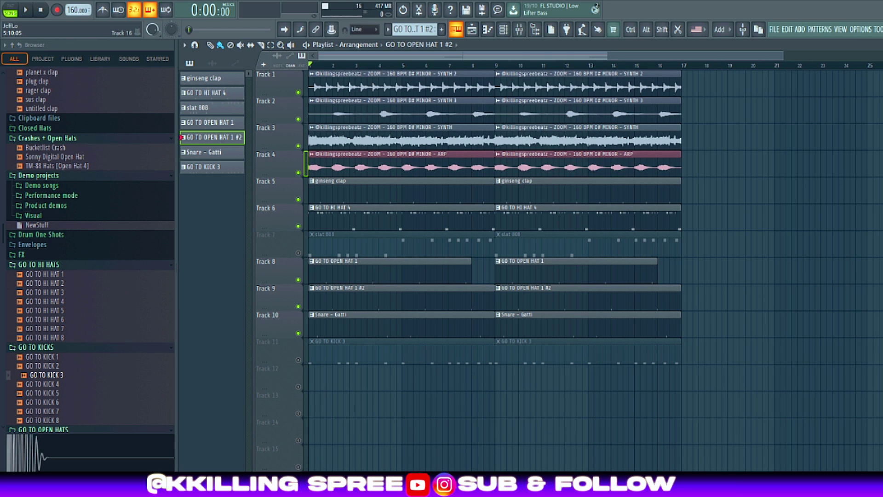
Unmute Track 7 and open the slat 808 channel's settings
click(298, 253)
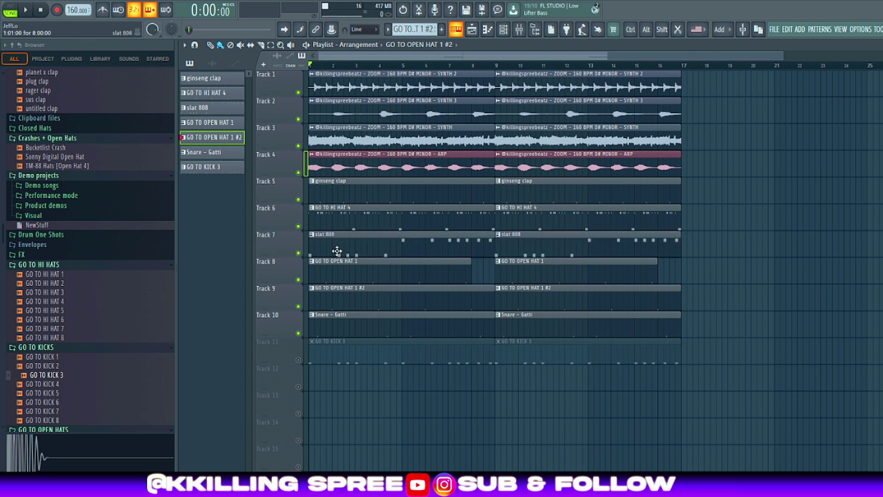
key(F6)
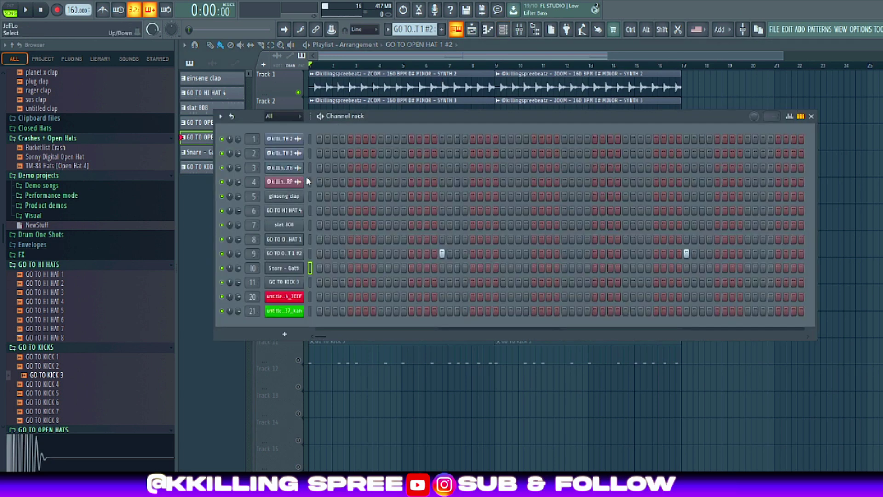
click(293, 225)
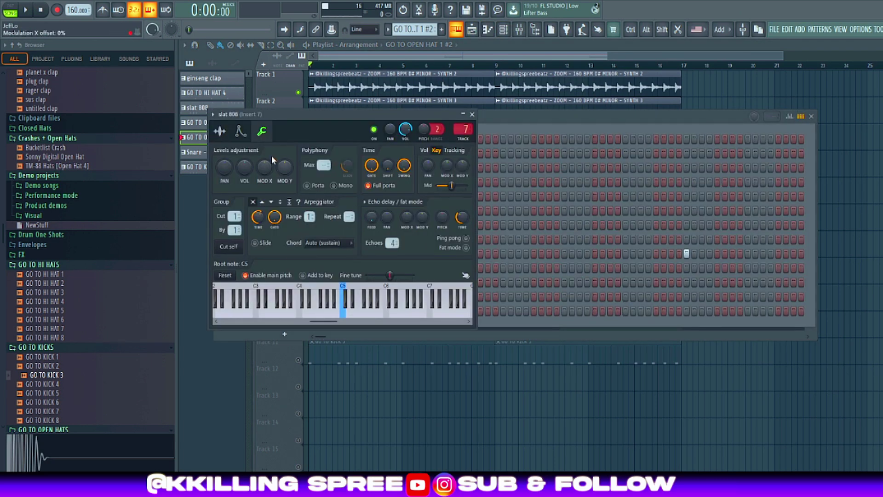
Audition the slat 808 from the channel rack and reopen its channel on the sample waveform settings
click(540, 118)
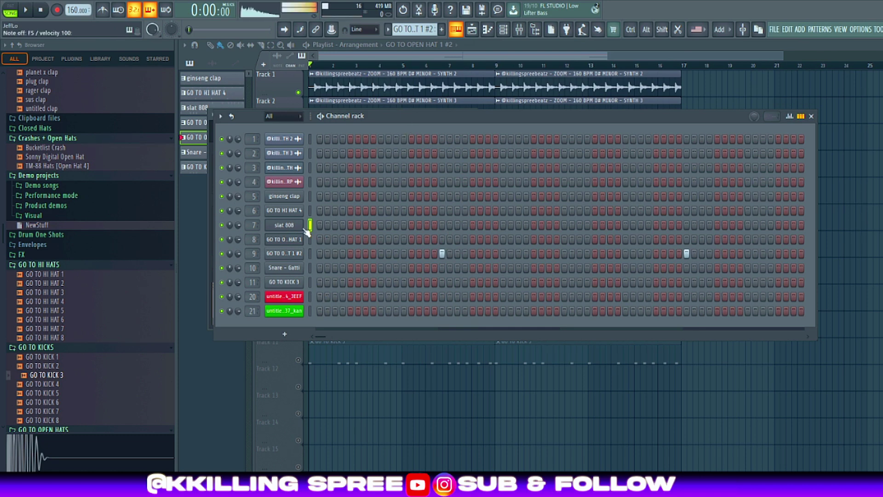
click(292, 227)
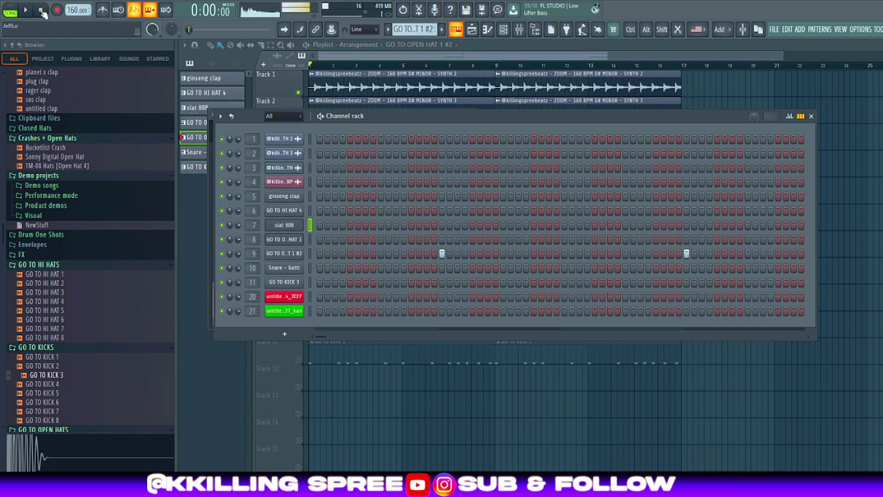
click(282, 225)
click(220, 132)
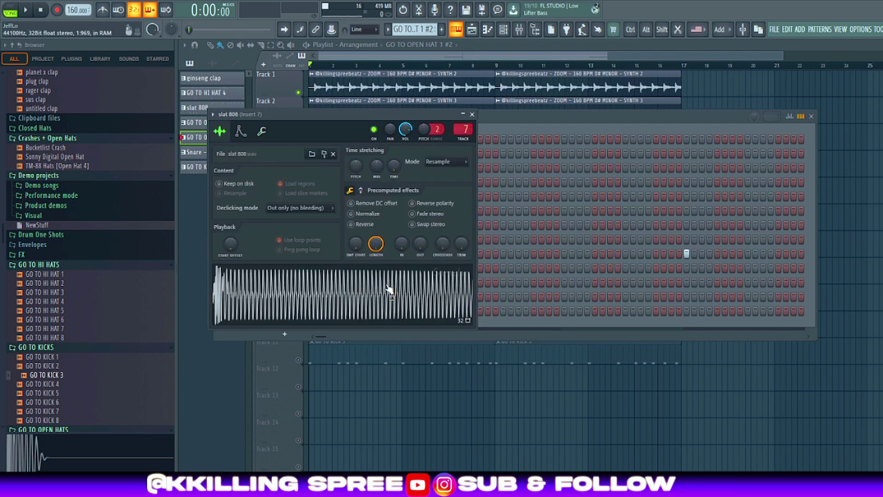
Examine the slat 808 sample's pitch in Newtone, and return to the channel's root note settings
key(Escape)
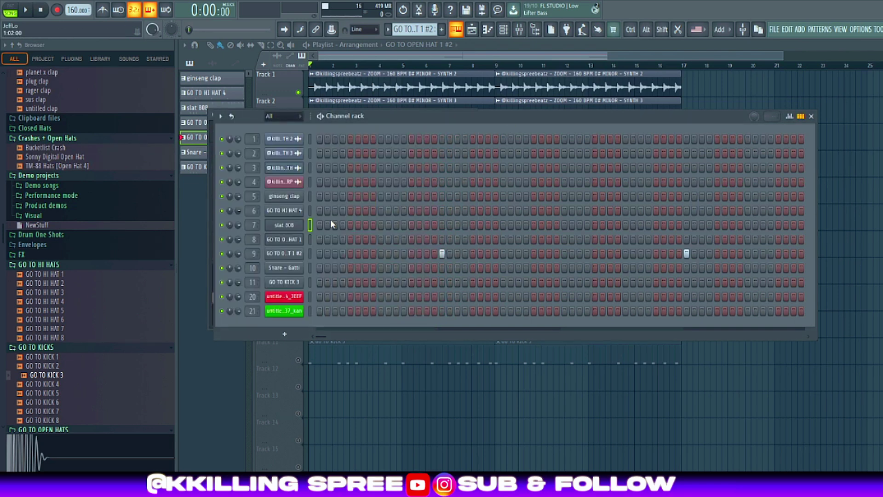
click(297, 226)
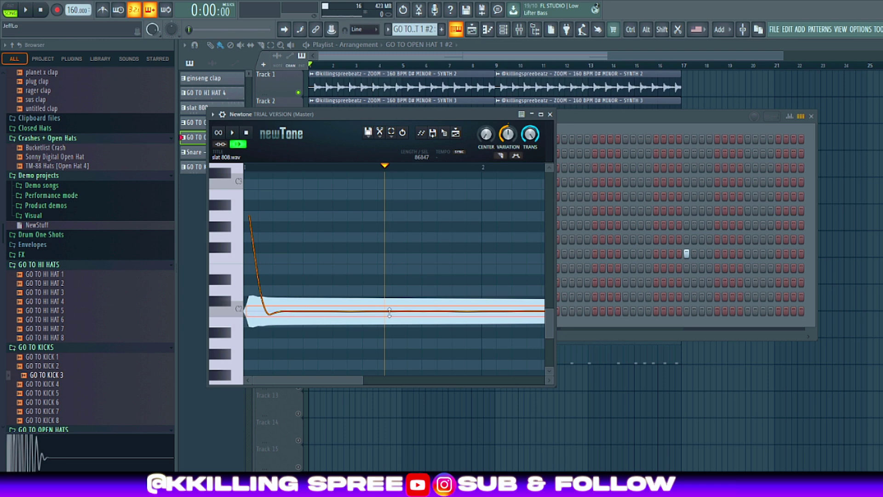
click(550, 115)
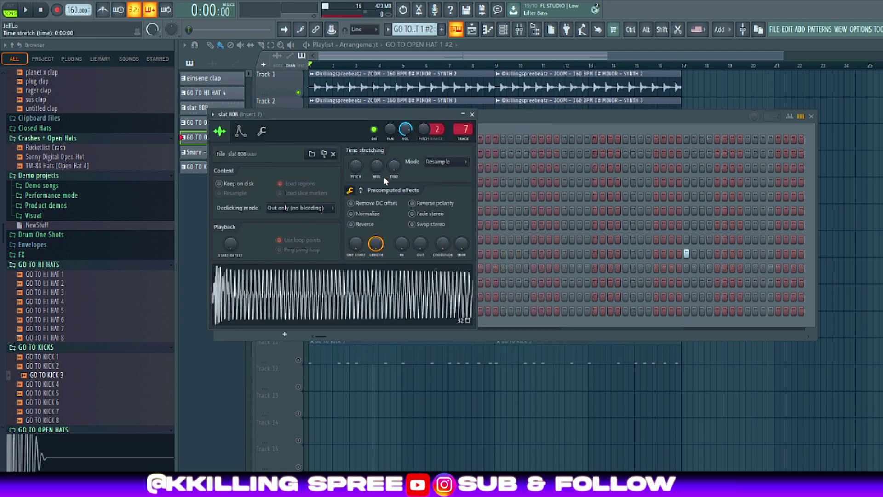
click(263, 133)
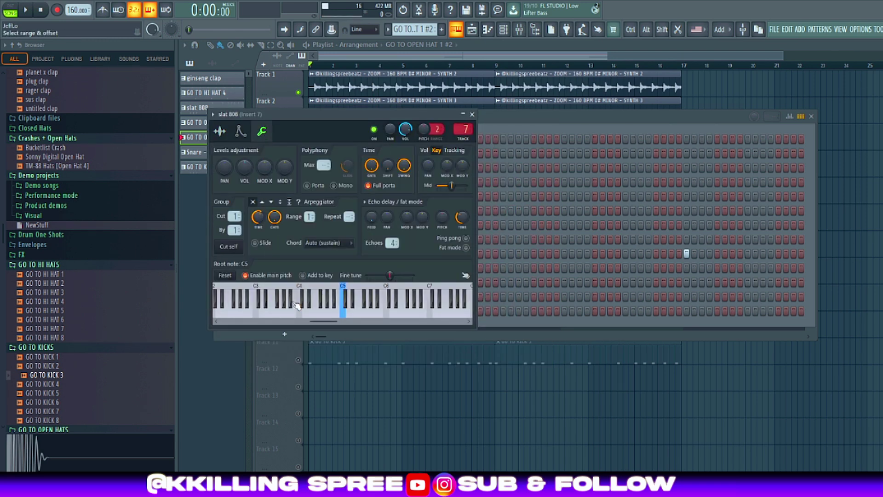
Close the slat 808 channel settings, then open the slat 808 pattern's notes in the piano roll and play them
click(353, 314)
click(518, 115)
click(465, 54)
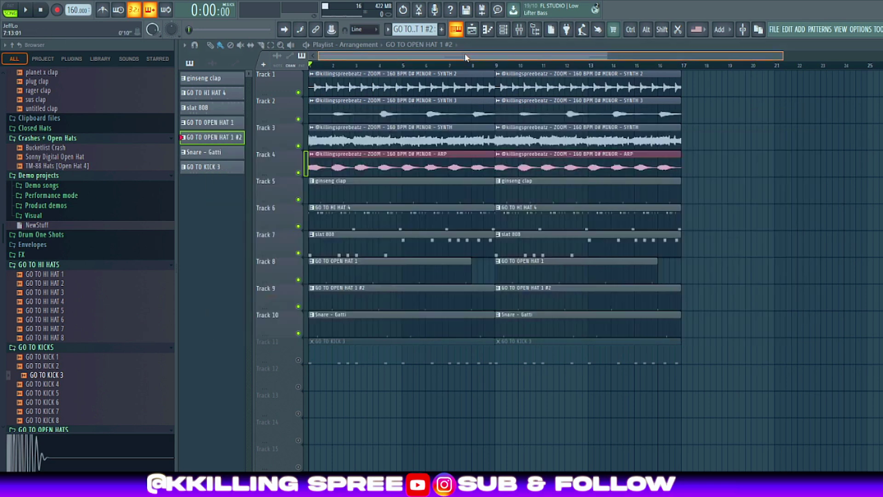
double_click(335, 244)
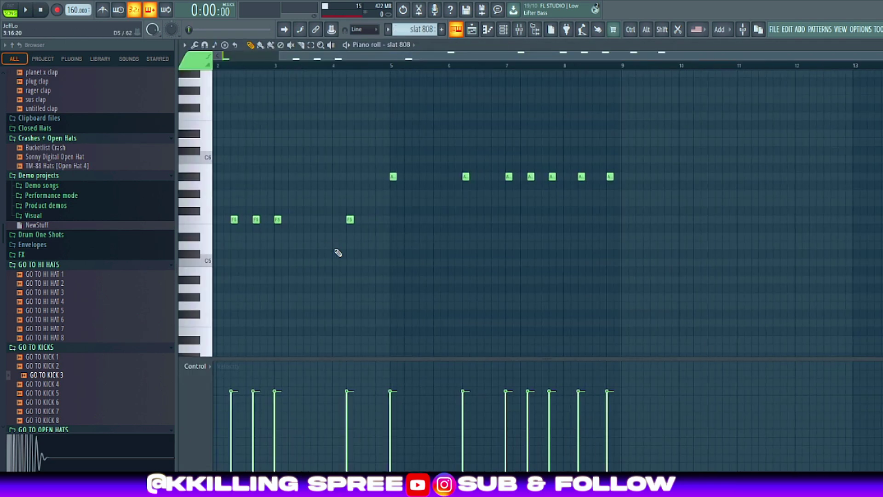
key(space)
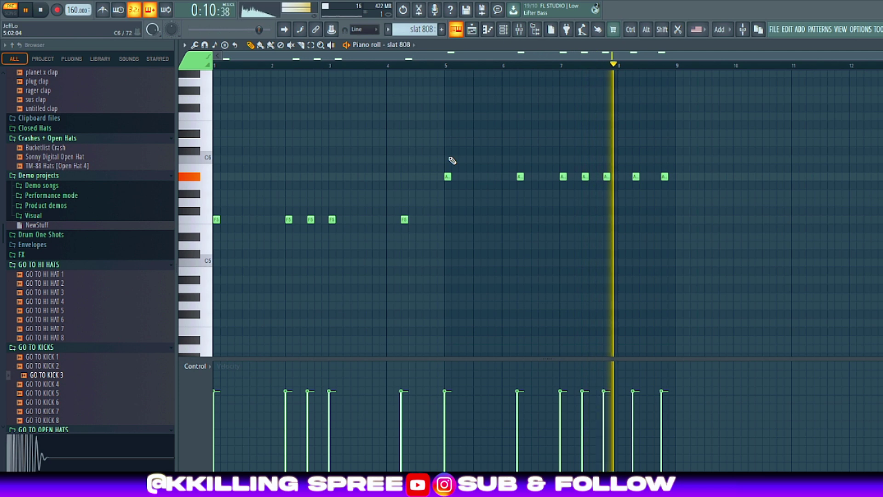
key(space)
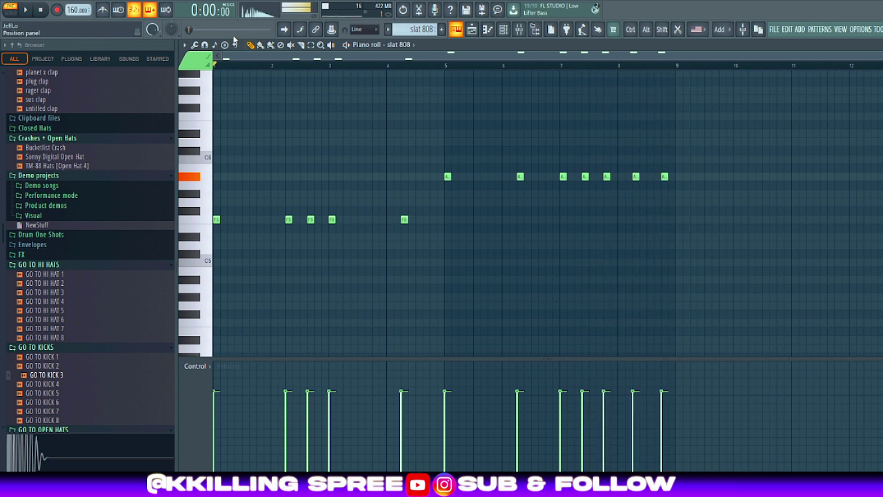
Unmute Track 11 in the playlist and play the GO TO KICK 3 pattern from its piano roll
click(488, 30)
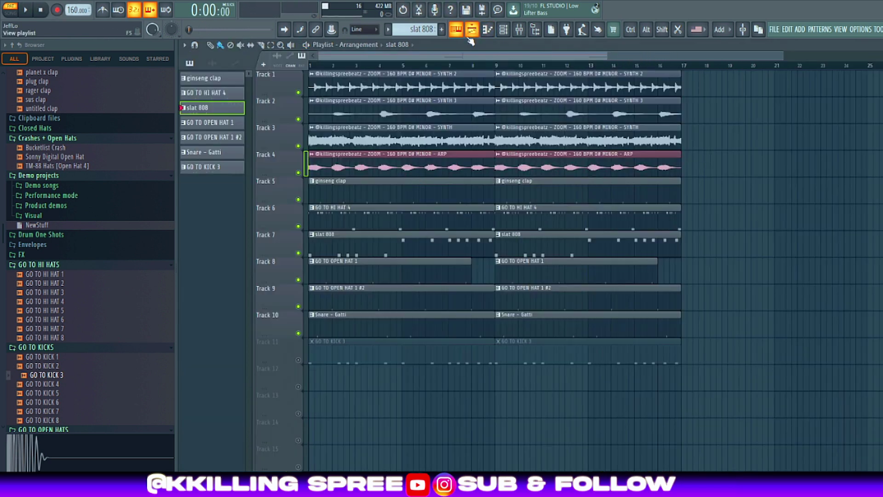
click(299, 360)
double_click(331, 341)
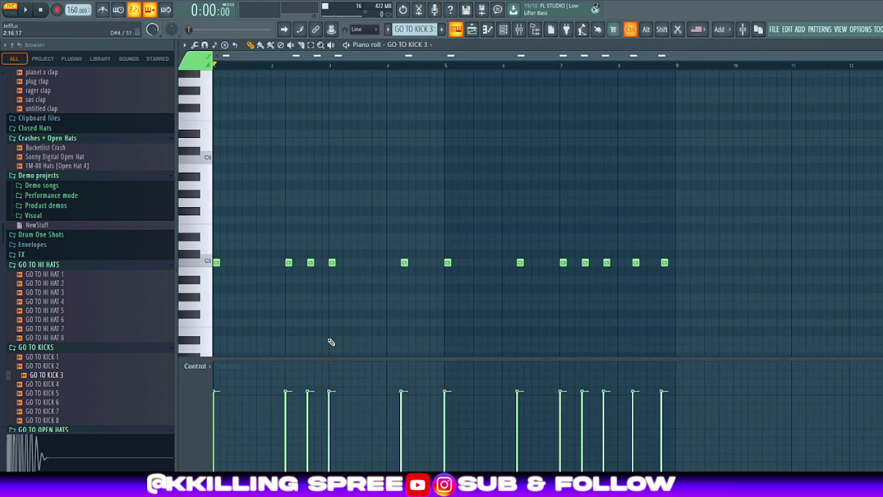
scroll(364, 313, down, 3)
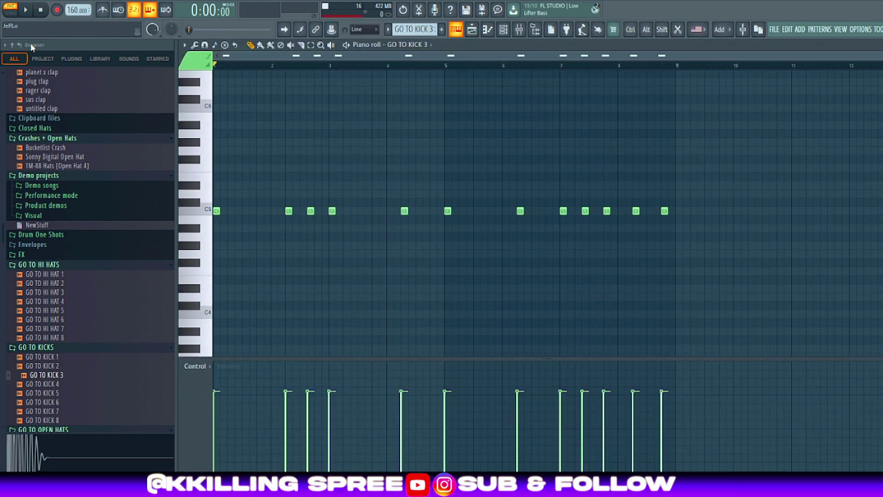
key(space)
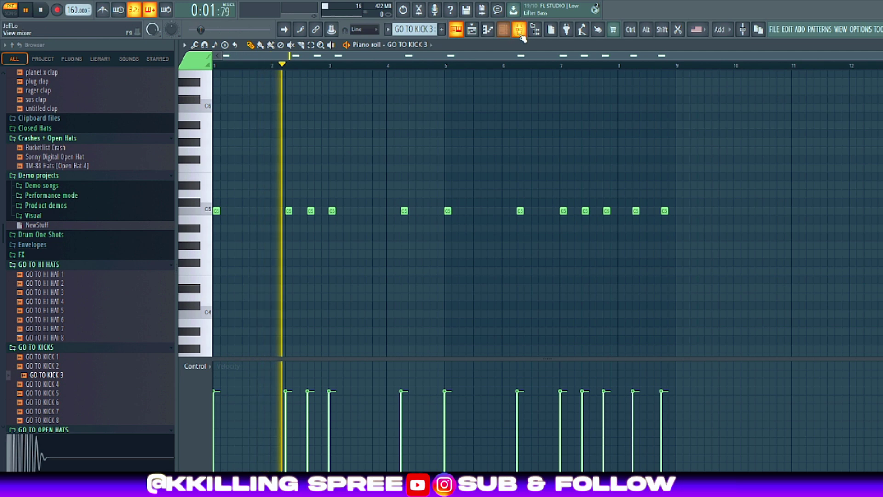
key(space)
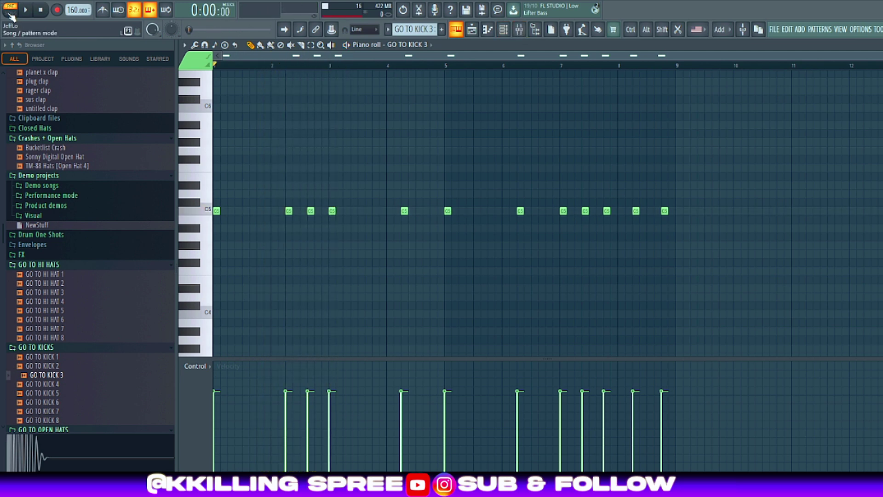